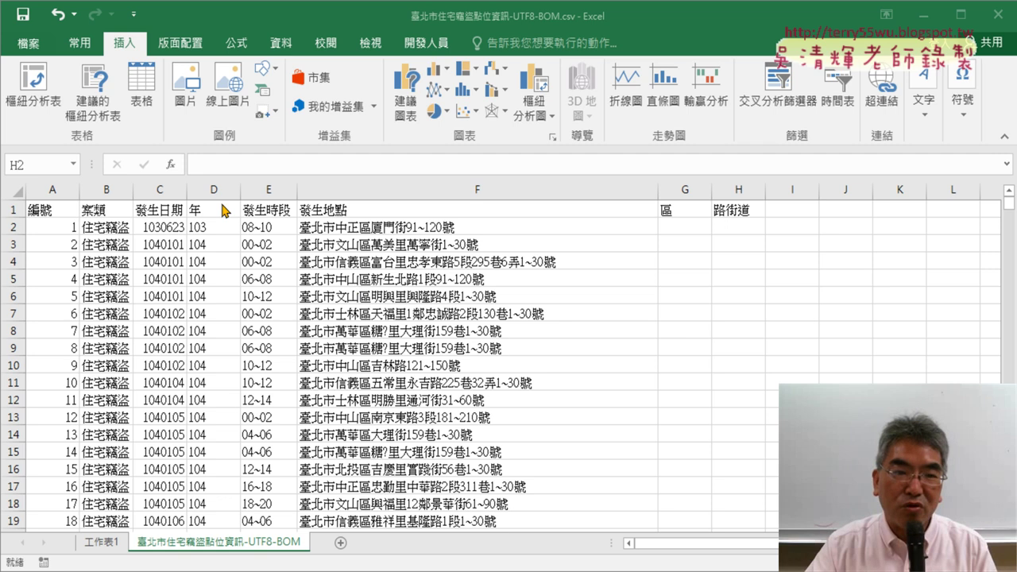
# Step: On the raw data sheet, select the empty 區 and 路街道 columns and the first cell under 路街道
pyautogui.click(681, 189)
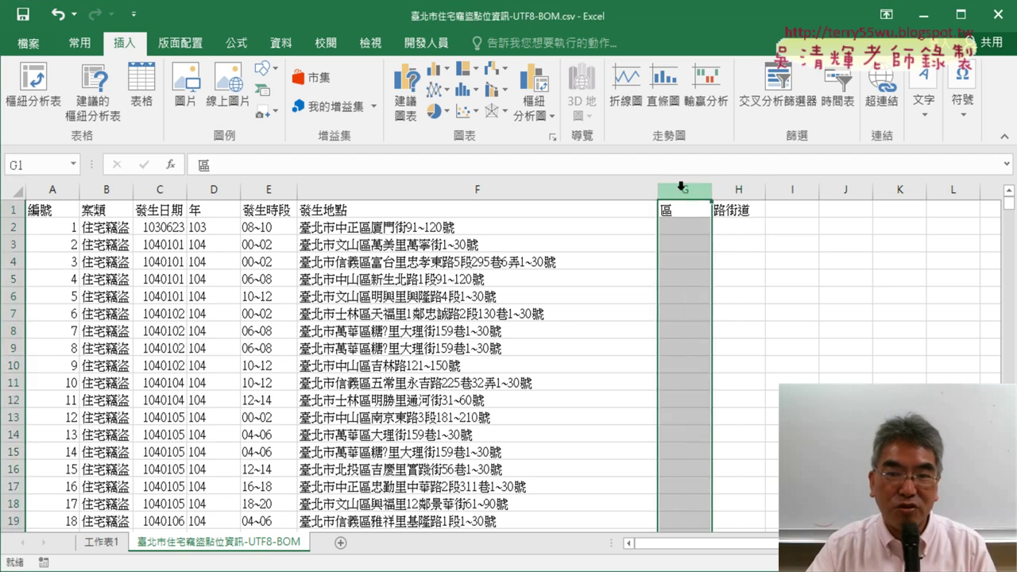
pyautogui.click(672, 229)
pyautogui.click(738, 189)
pyautogui.click(739, 227)
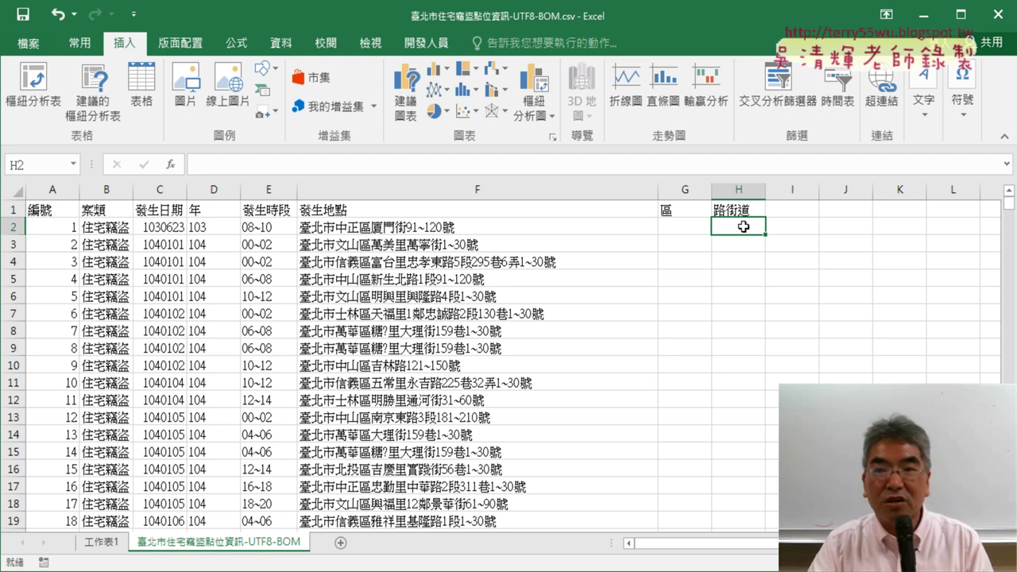
# Step: Mark the street names 廈門街 and 萬寧街 in the F2 and F3 addresses, then move to G2 and H2
pyautogui.doubleClick(370, 227)
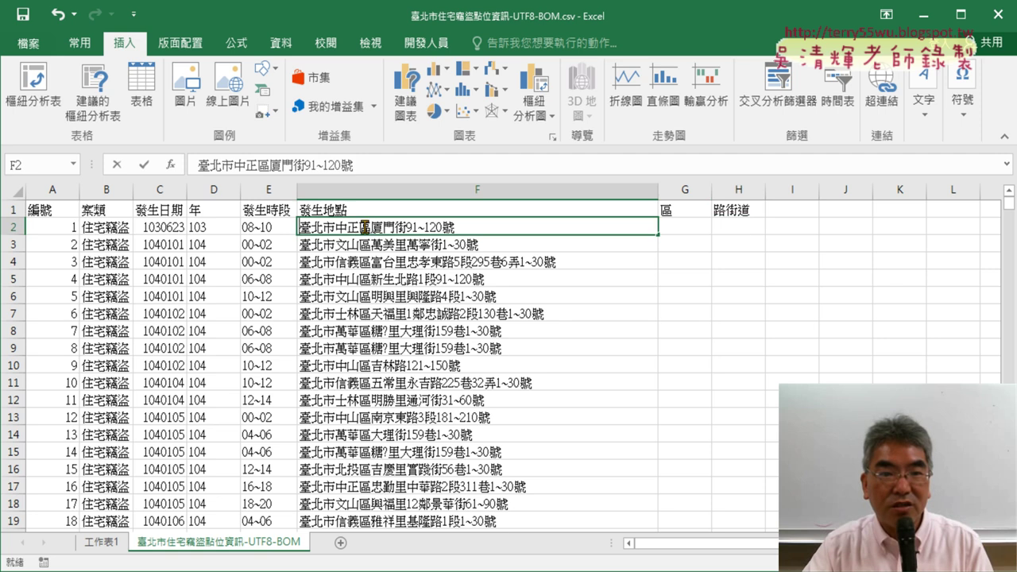
pyautogui.moveTo(369, 228); pyautogui.dragTo(407, 228)
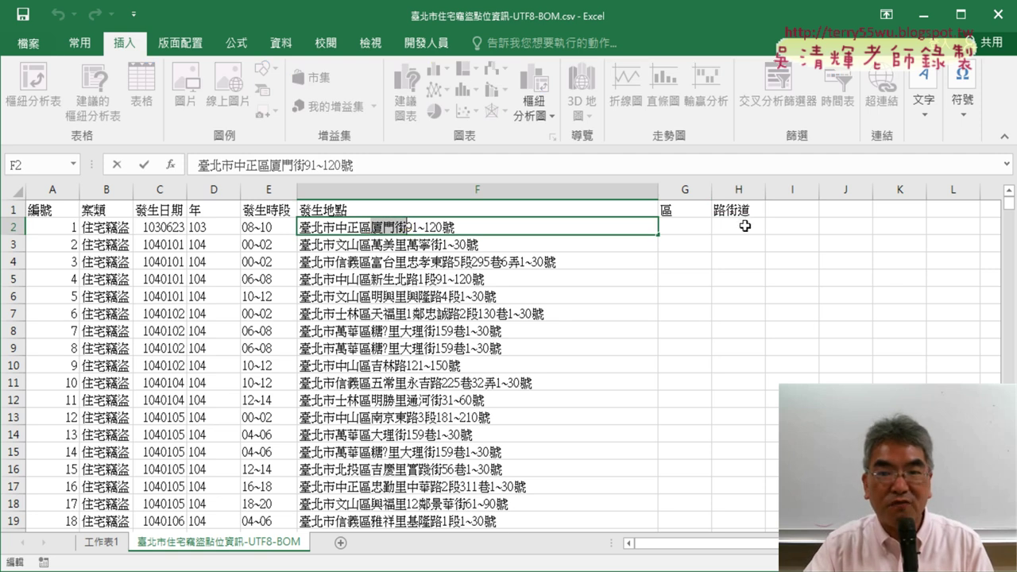
pyautogui.doubleClick(415, 247)
pyautogui.moveTo(415, 246); pyautogui.dragTo(442, 243)
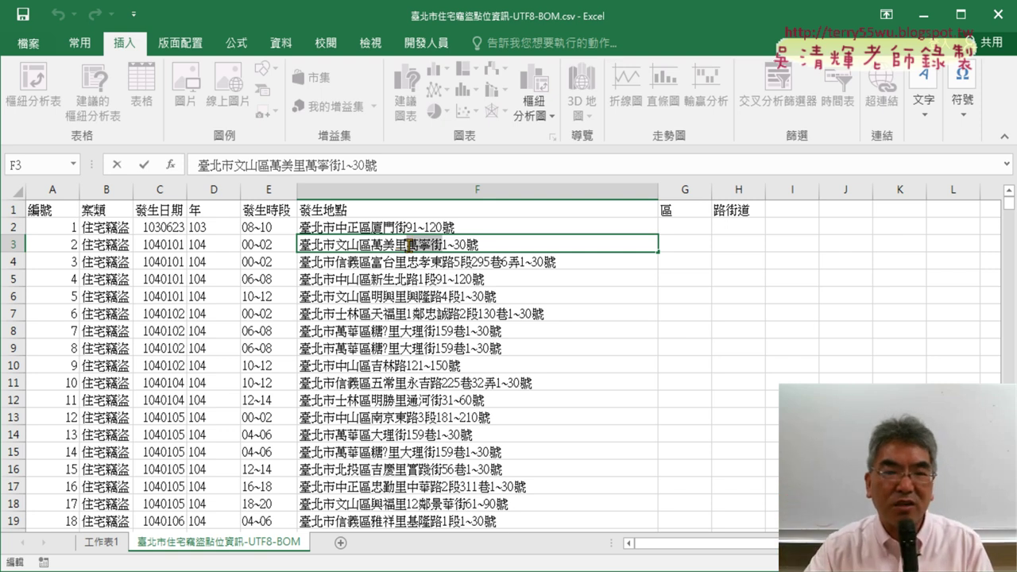
pyautogui.moveTo(408, 245); pyautogui.dragTo(475, 246)
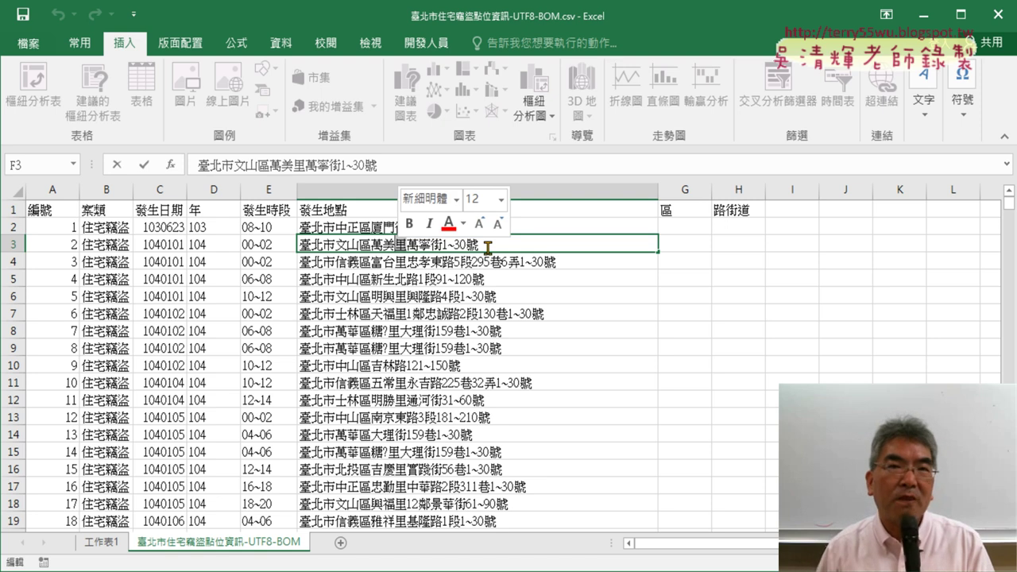
pyautogui.click(405, 245)
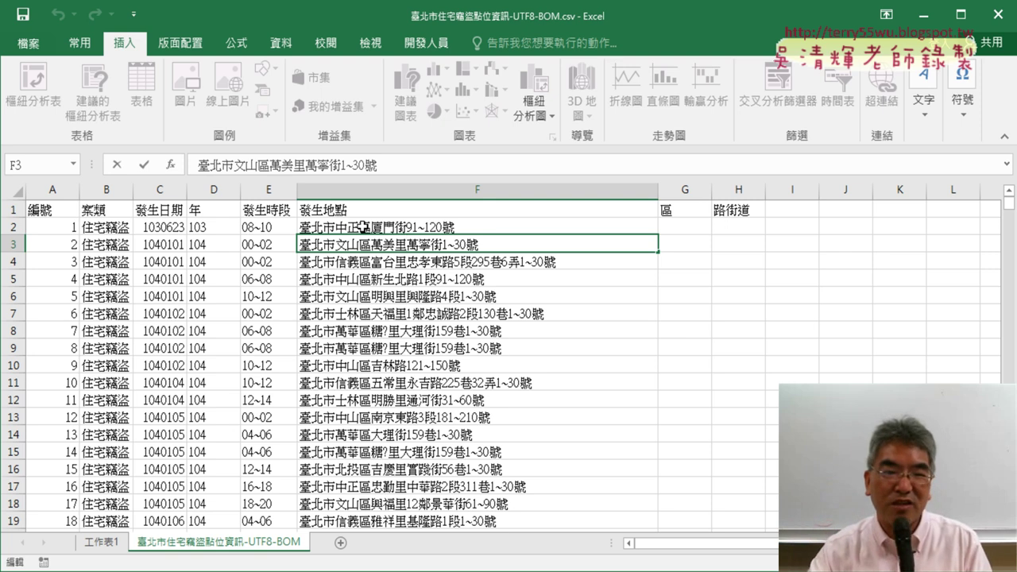
pyautogui.click(394, 228)
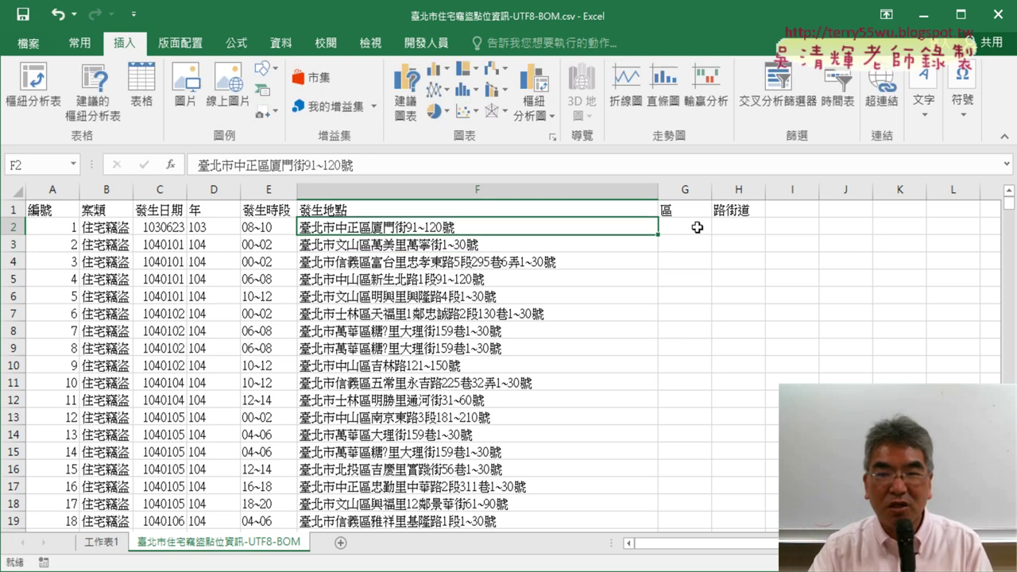
pyautogui.click(699, 227)
pyautogui.click(760, 226)
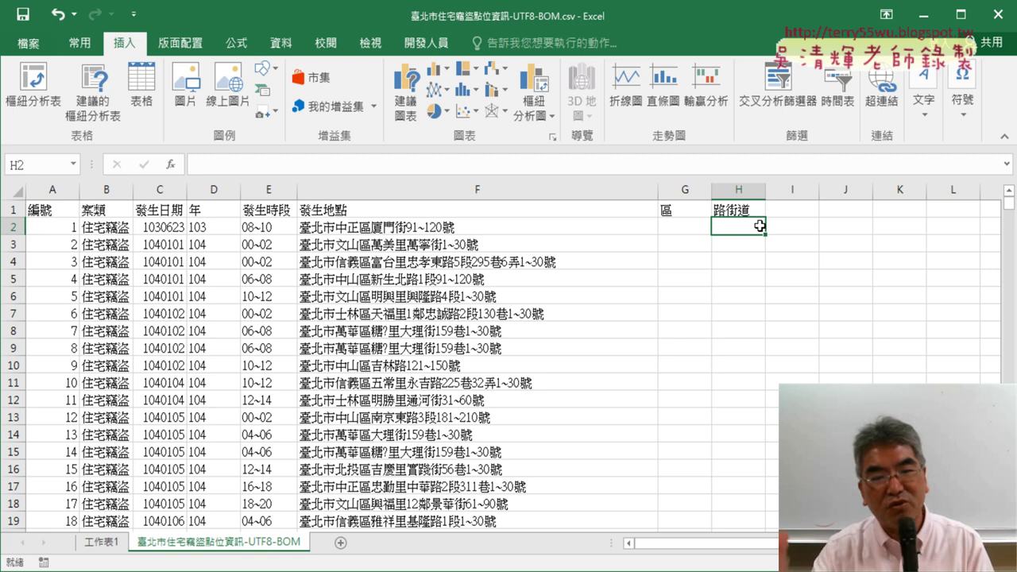
# Step: Rename the 工作表1 pivot table sheet to 歷年竊盜折線圖
pyautogui.click(102, 543)
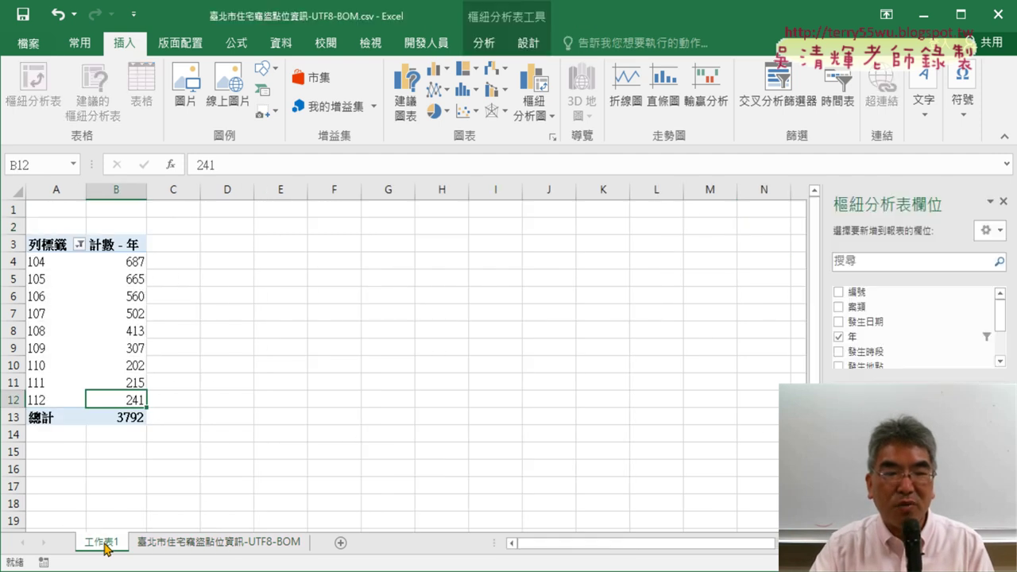
pyautogui.click(180, 542)
pyautogui.click(104, 543)
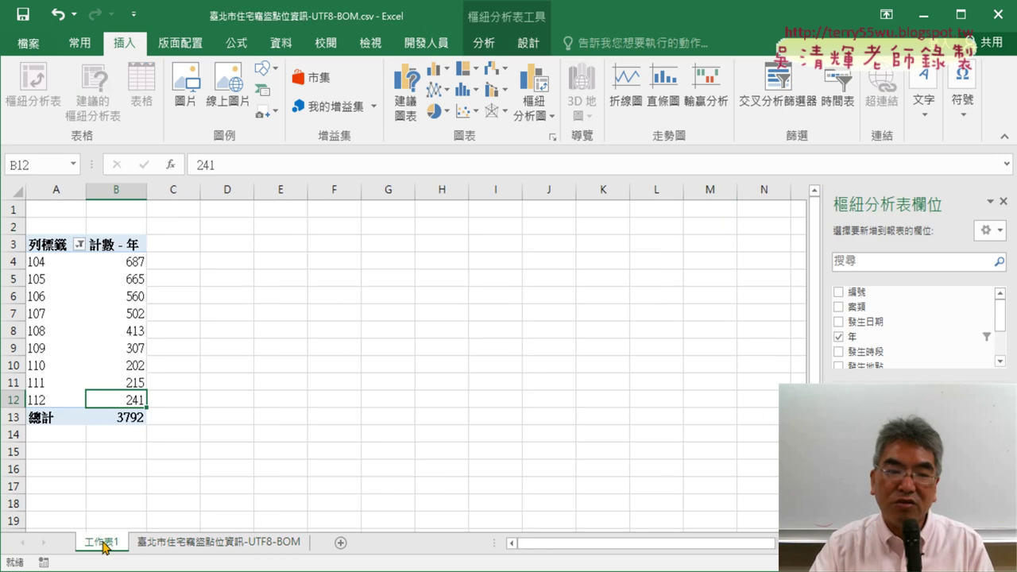
pyautogui.click(146, 547)
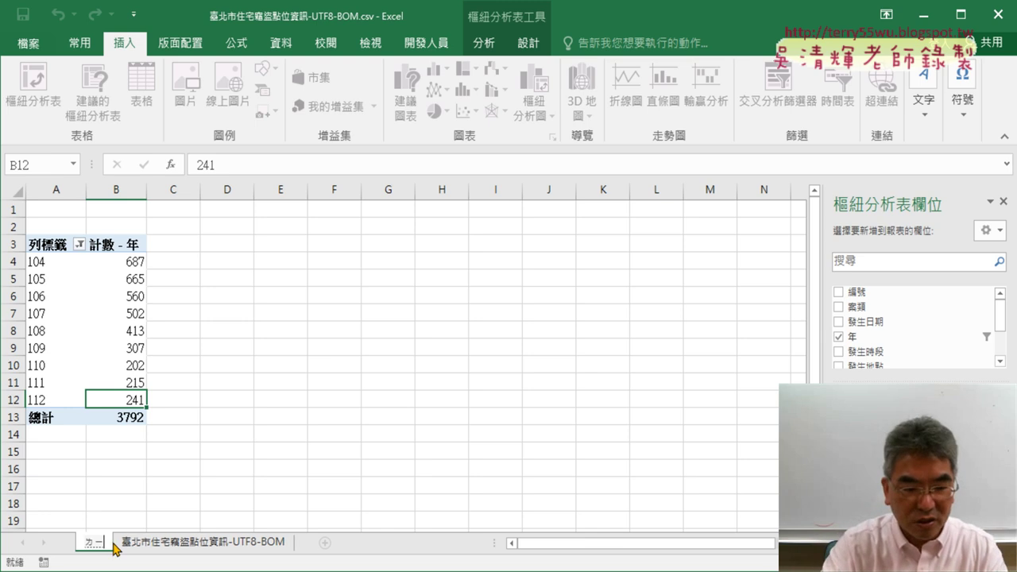
pyautogui.write('歷年竊ㄉㄠˋ')
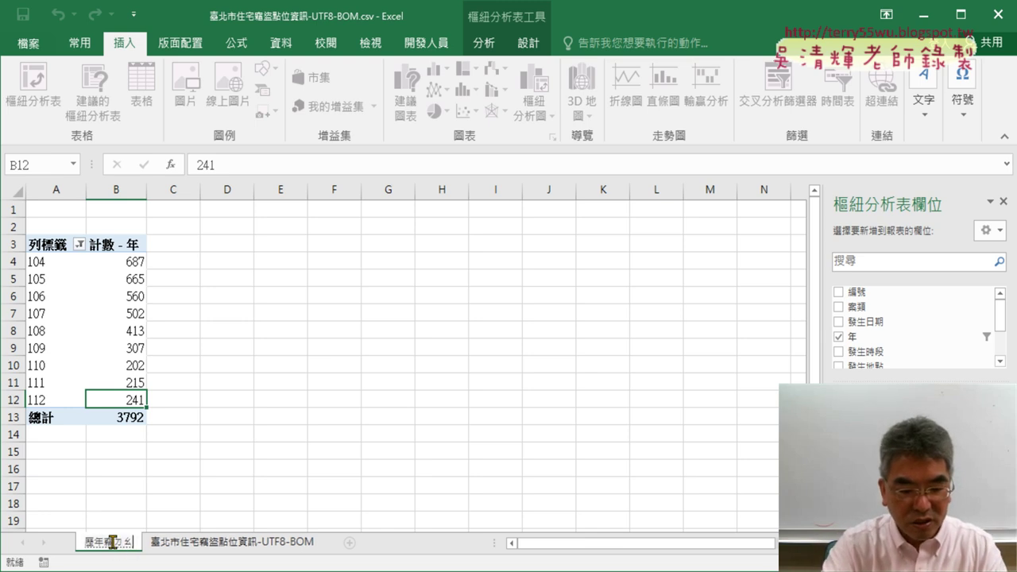
pyautogui.write('竊盜案件圖')
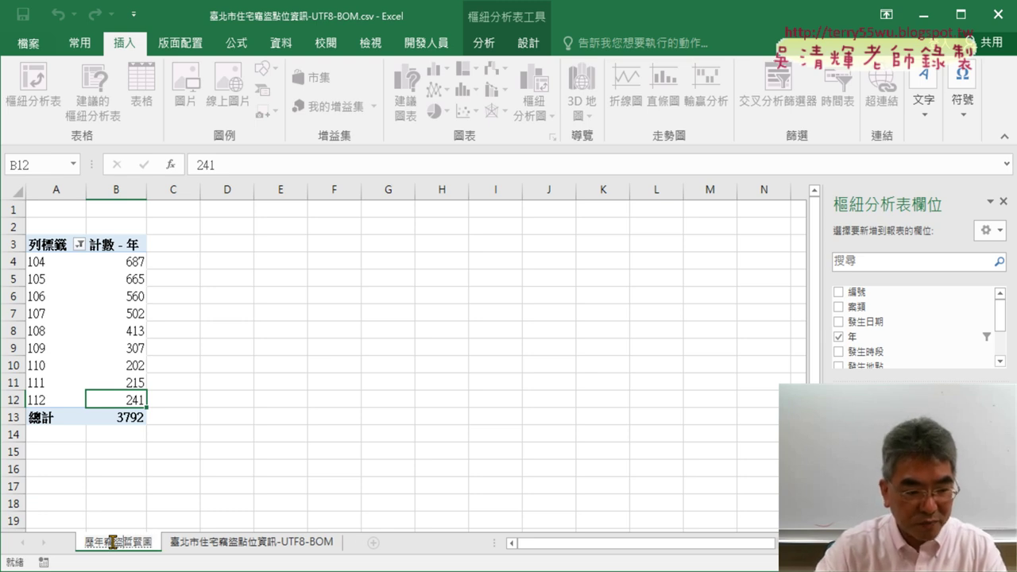
pyautogui.write('折線圖表')
pyautogui.press('BackSpace')
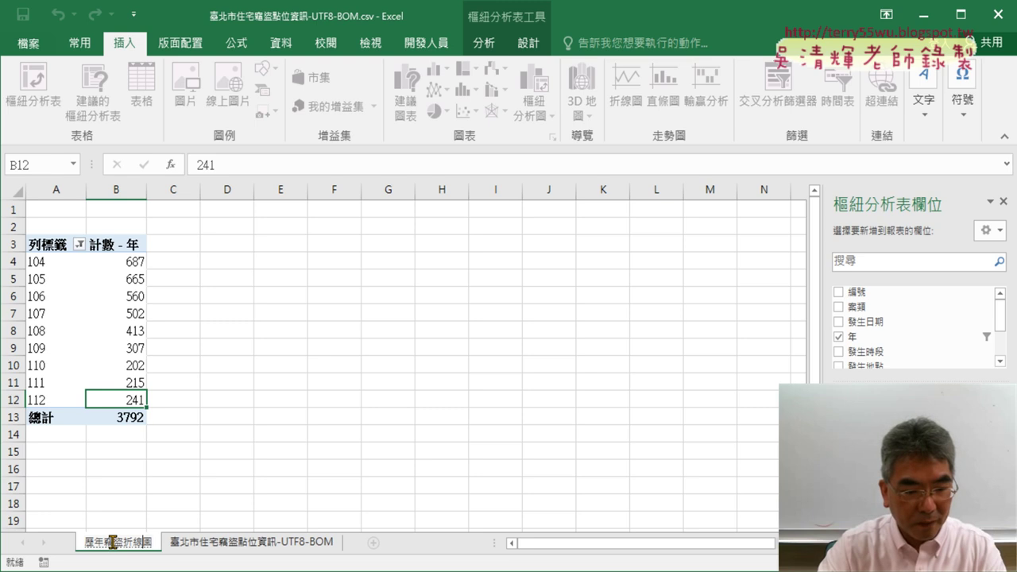
pyautogui.press('Return')
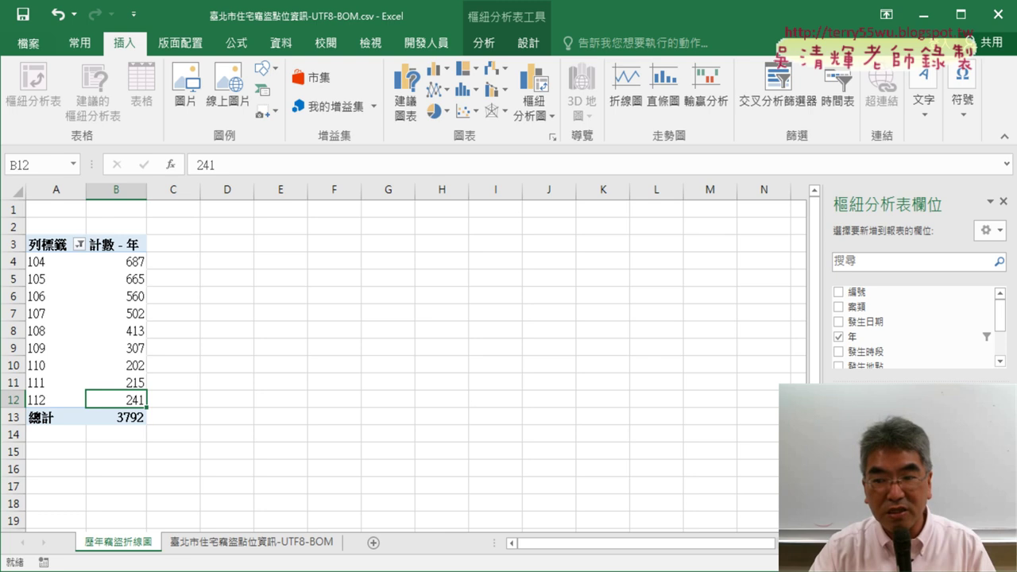
pyautogui.click(81, 246)
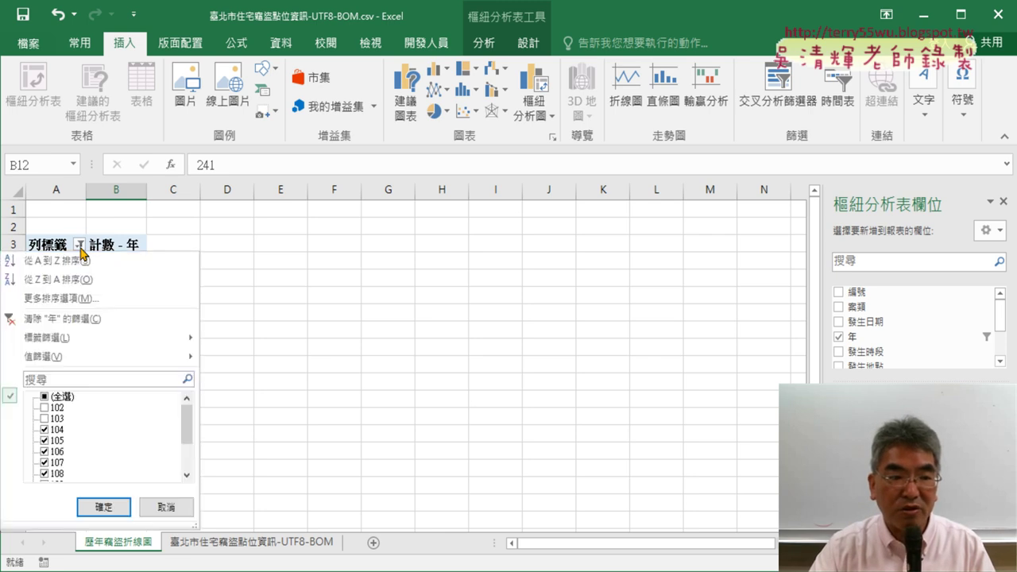
pyautogui.click(44, 419)
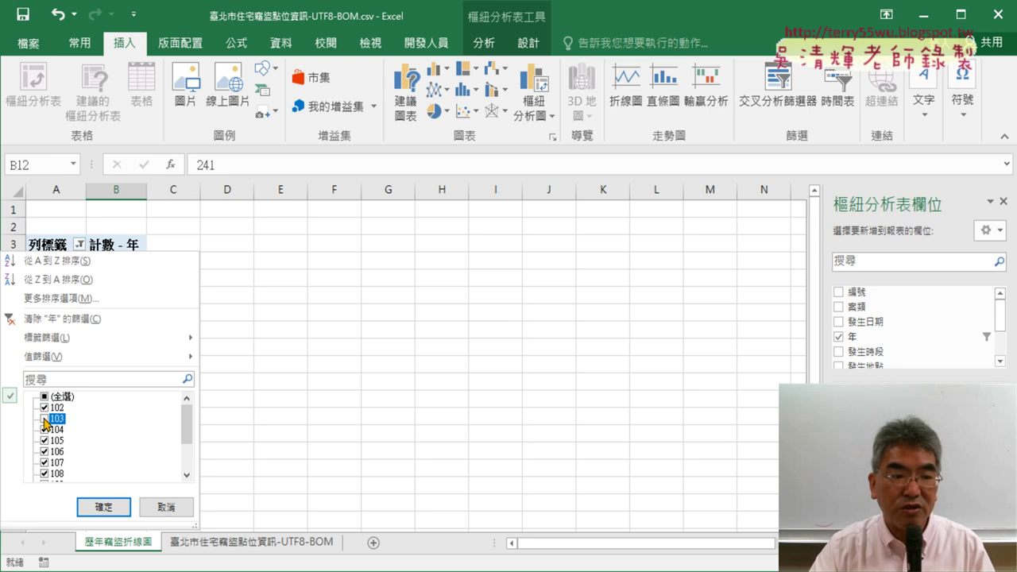
pyautogui.moveTo(187, 424); pyautogui.dragTo(186, 462)
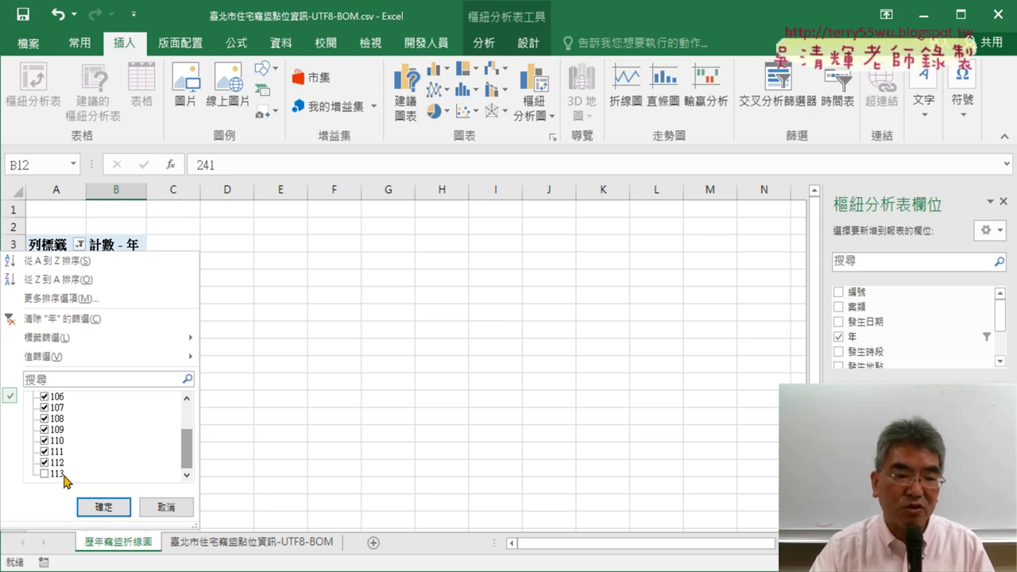
pyautogui.click(119, 508)
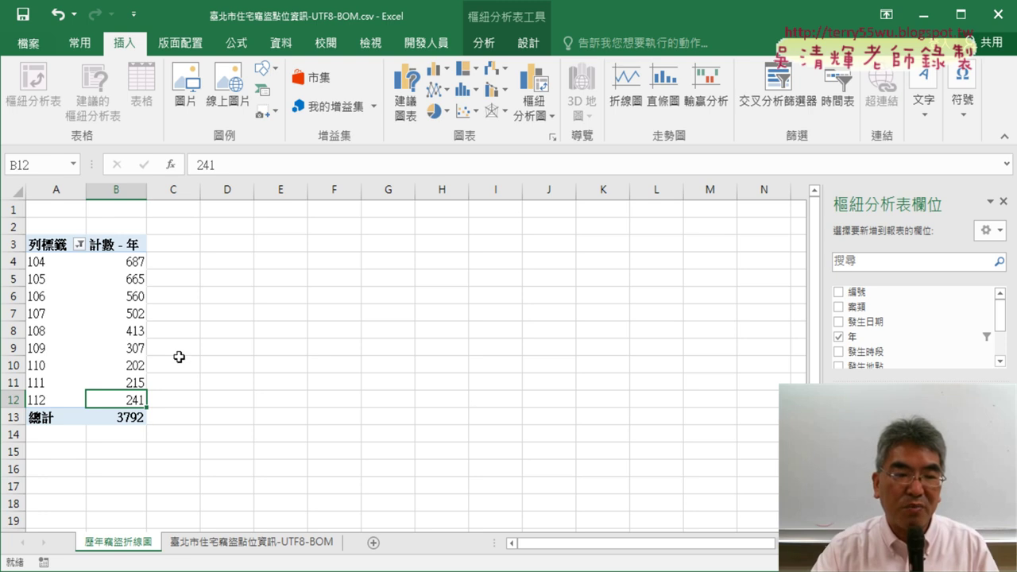
pyautogui.click(85, 283)
pyautogui.click(101, 326)
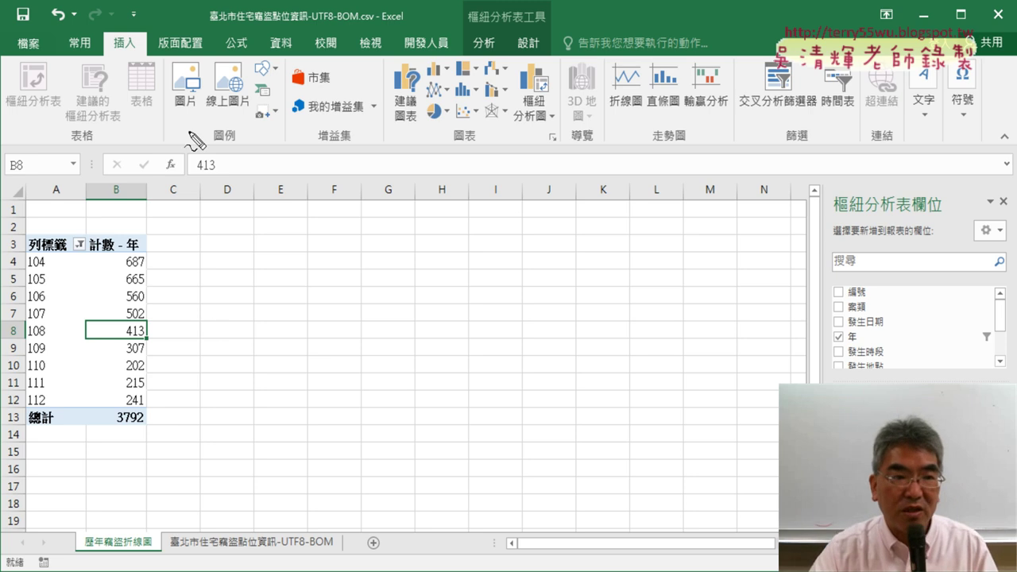
# Step: Mark up the ribbon area, then show the 分析 (PivotTable Analyze) ribbon tools
pyautogui.moveTo(107, 56); pyautogui.dragTo(156, 52)
pyautogui.moveTo(390, 60); pyautogui.dragTo(391, 162)
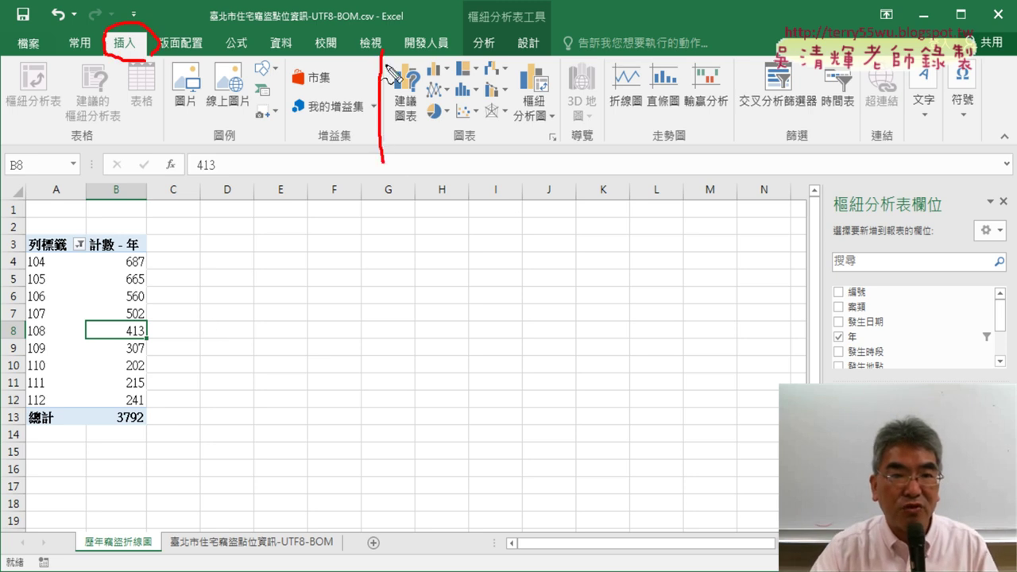
pyautogui.moveTo(435, 106); pyautogui.dragTo(454, 80)
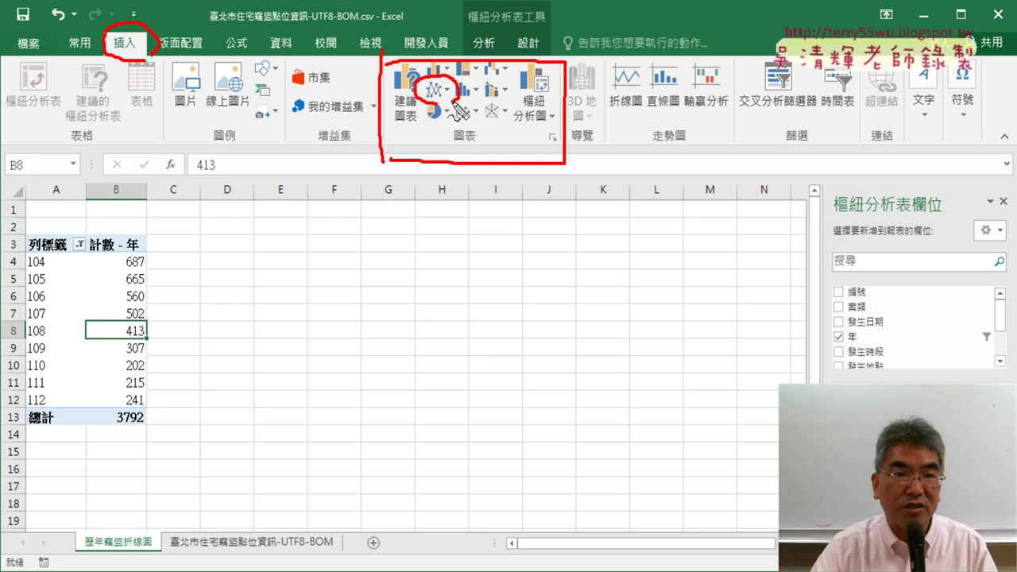
pyautogui.moveTo(308, 137)
pyautogui.mouseDown()
pyautogui.moveTo(421, 108)
pyautogui.moveTo(419, 126)
pyautogui.mouseUp()
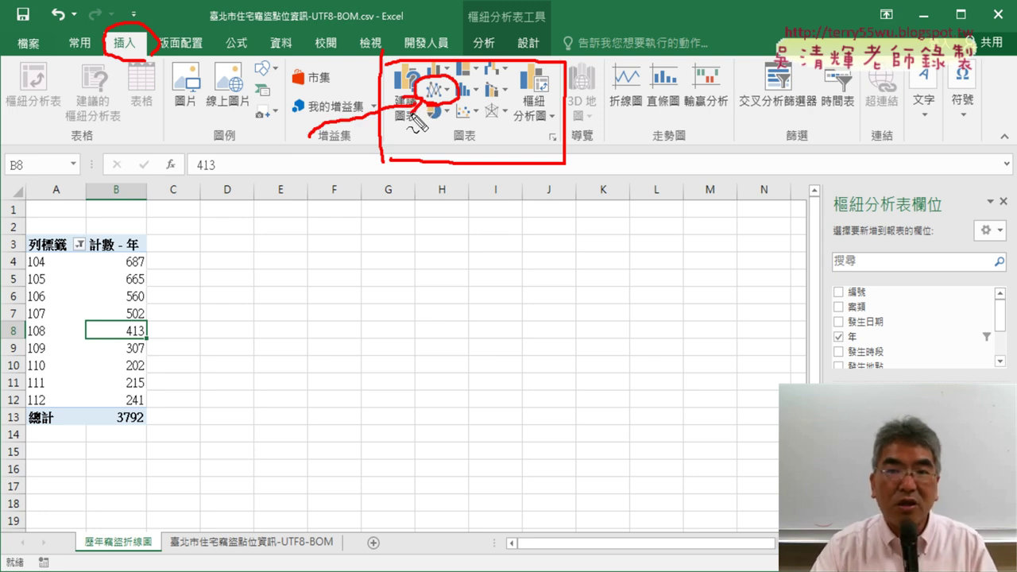
pyautogui.moveTo(159, 427)
pyautogui.mouseDown()
pyautogui.moveTo(107, 205)
pyautogui.moveTo(156, 424)
pyautogui.mouseUp()
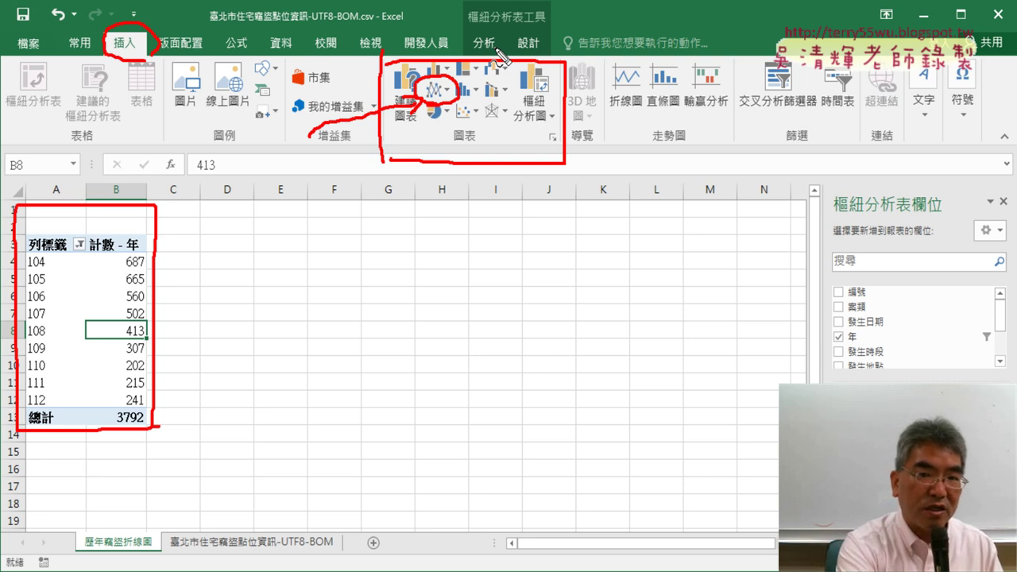
pyautogui.press('Escape')
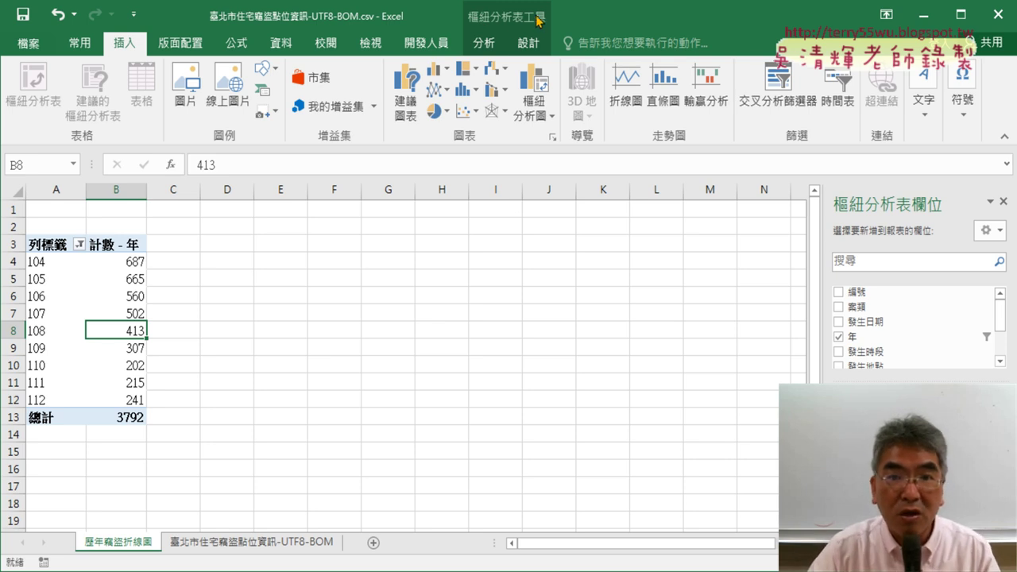
pyautogui.click(486, 46)
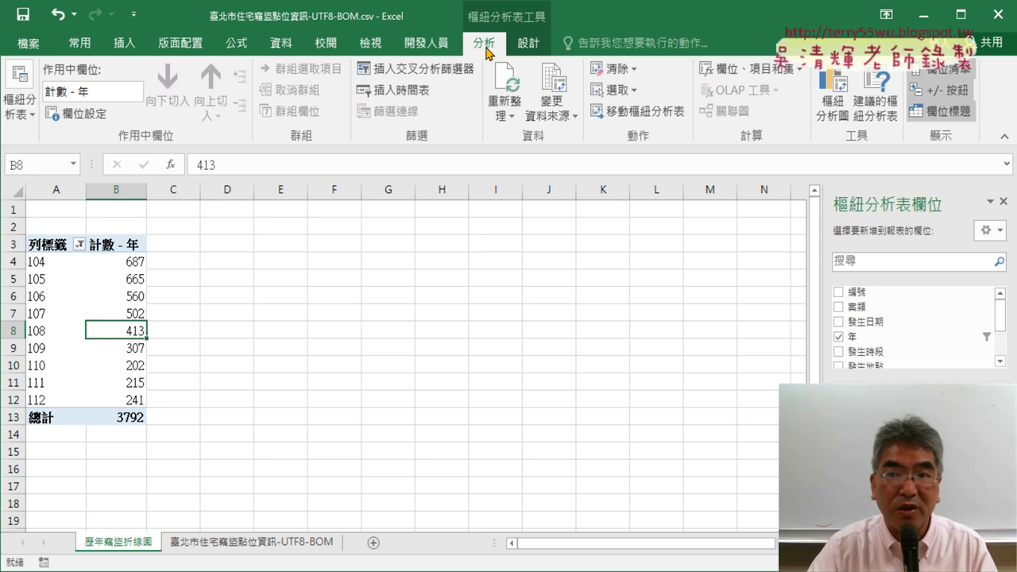
pyautogui.click(847, 105)
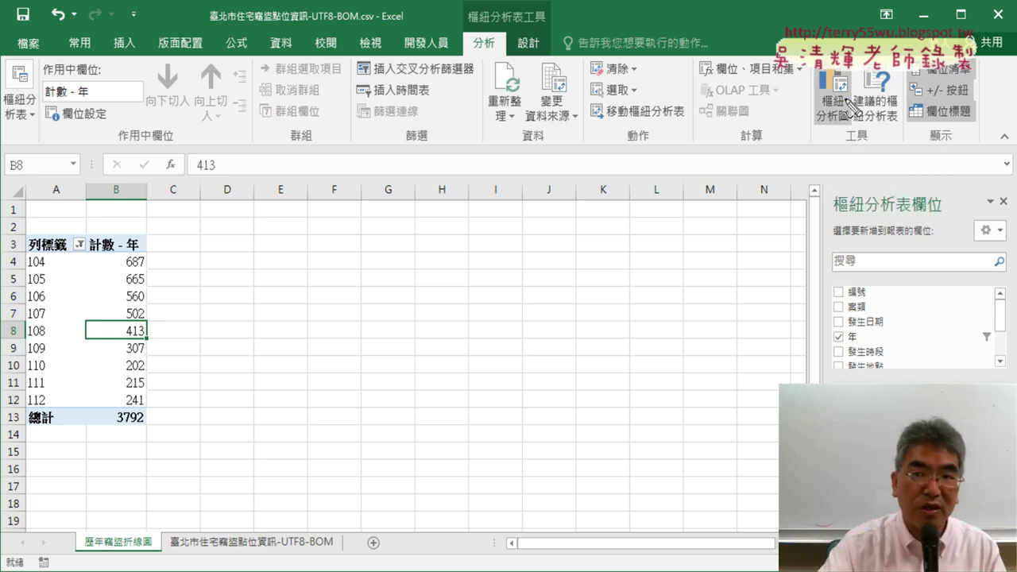
pyautogui.moveTo(826, 68); pyautogui.dragTo(846, 121)
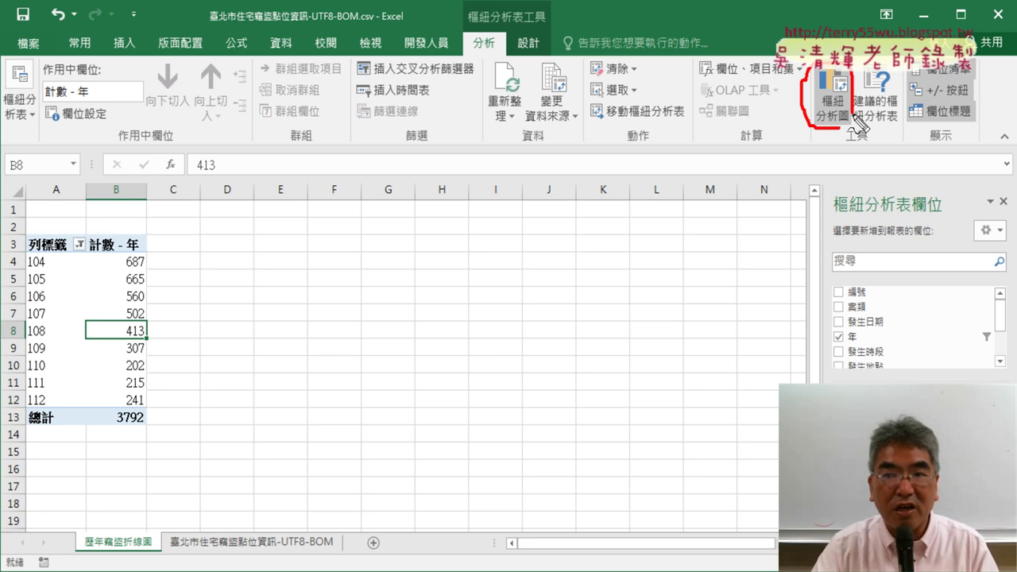
pyautogui.moveTo(483, 62)
pyautogui.mouseDown()
pyautogui.moveTo(469, 57)
pyautogui.moveTo(491, 60)
pyautogui.mouseUp()
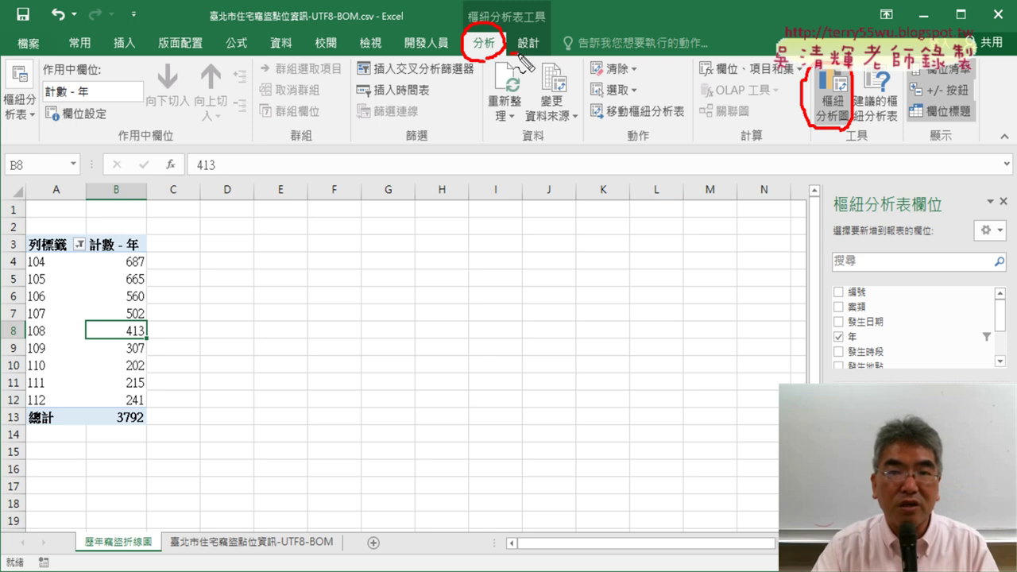
pyautogui.moveTo(524, 63); pyautogui.dragTo(784, 103)
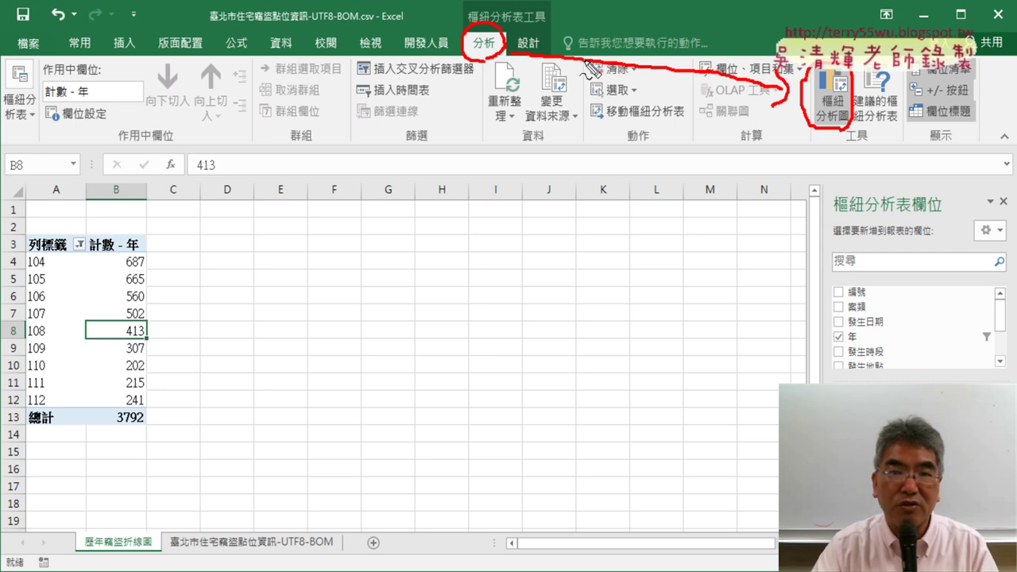
pyautogui.moveTo(468, 32); pyautogui.dragTo(482, 36)
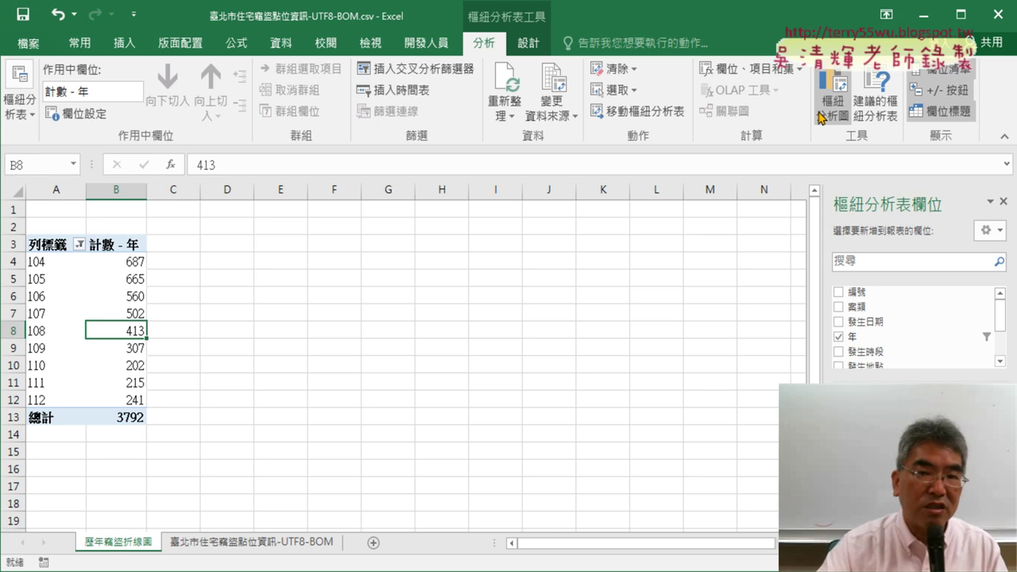
pyautogui.click(372, 339)
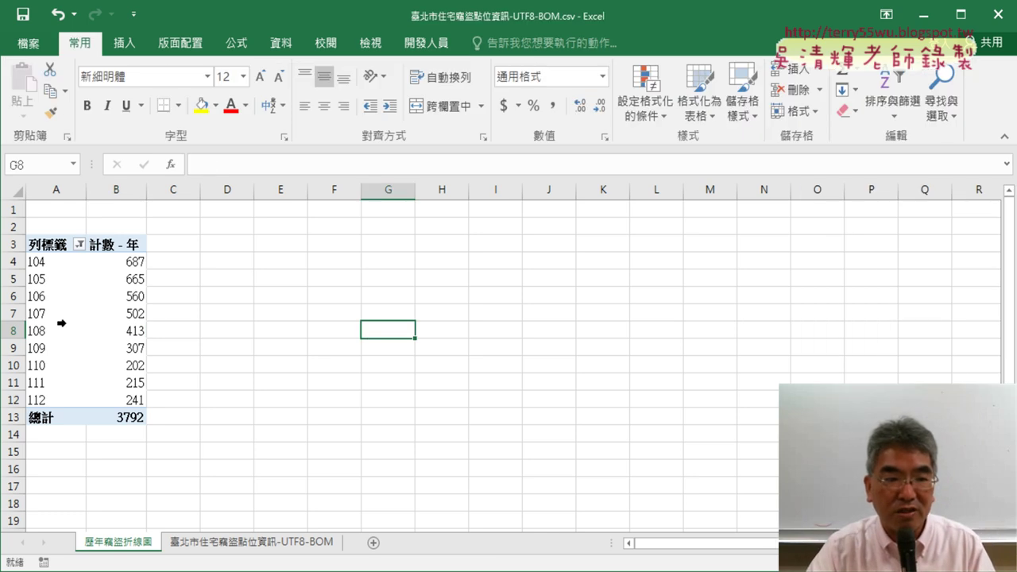
pyautogui.click(99, 316)
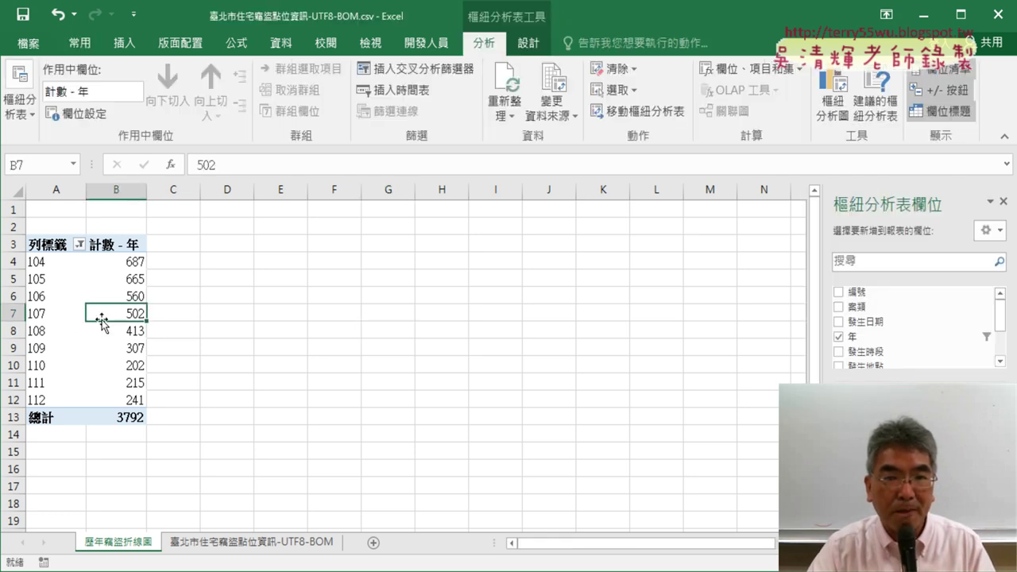
pyautogui.click(300, 375)
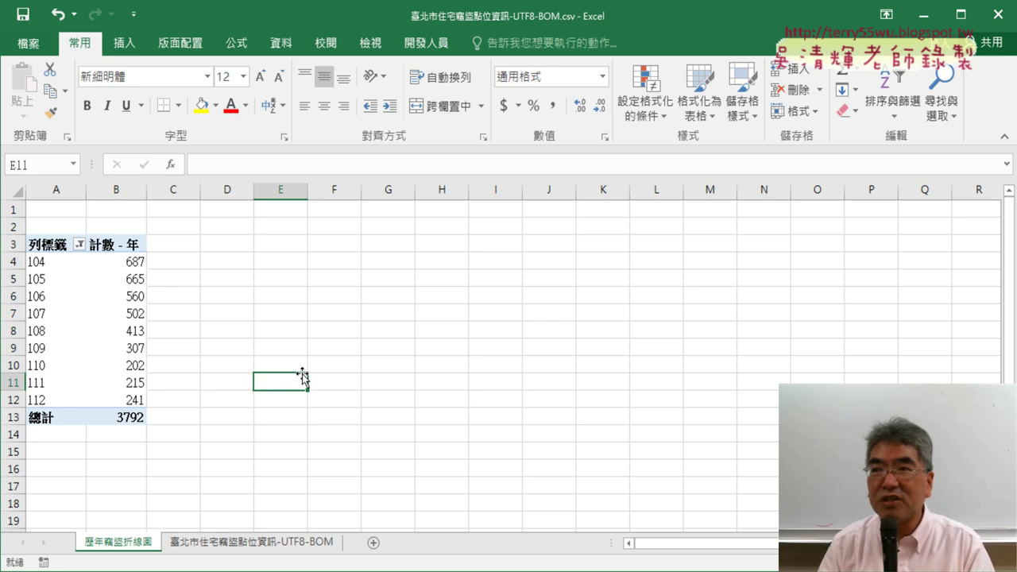
pyautogui.click(116, 333)
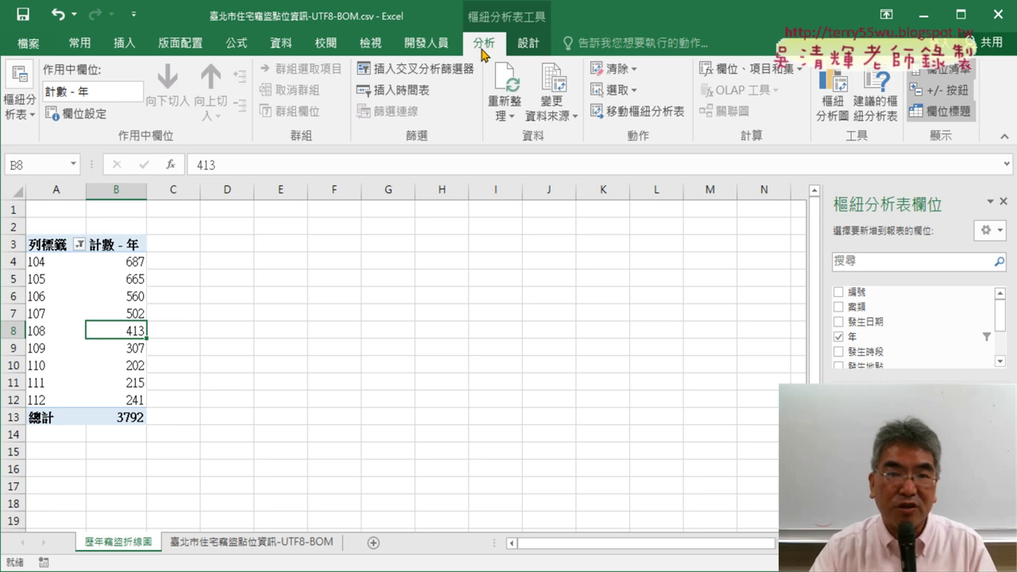
# Step: Insert a Line with Markers pivot chart from the yearly burglary pivot table
pyautogui.click(834, 111)
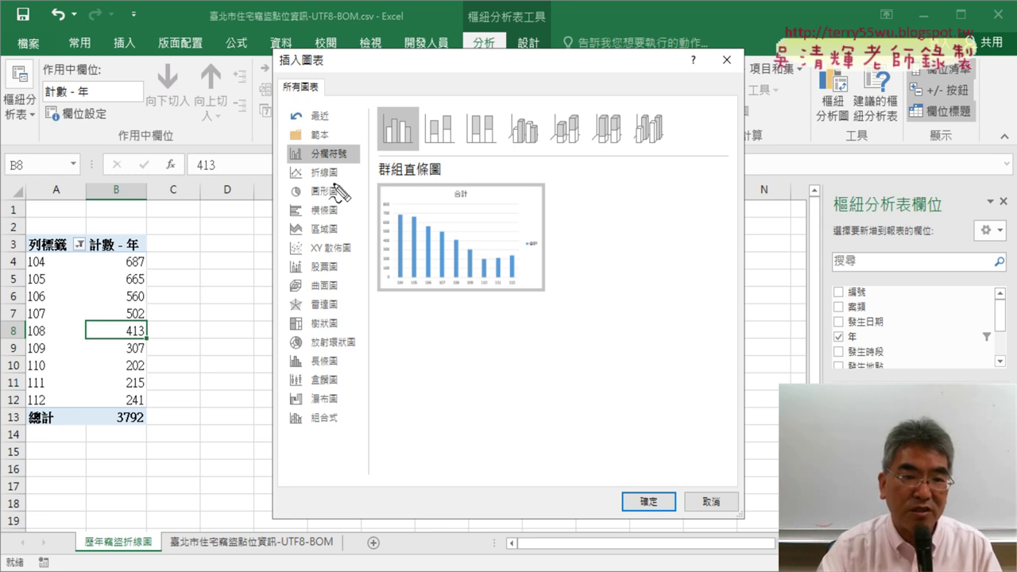
pyautogui.moveTo(334, 185)
pyautogui.mouseDown()
pyautogui.moveTo(285, 182)
pyautogui.moveTo(288, 201)
pyautogui.mouseUp()
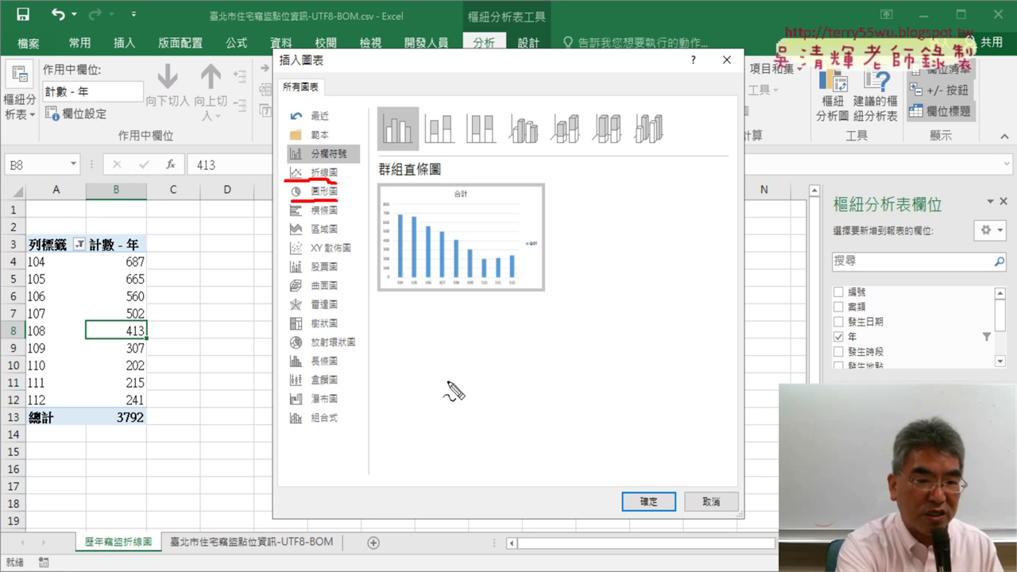
pyautogui.press('Escape')
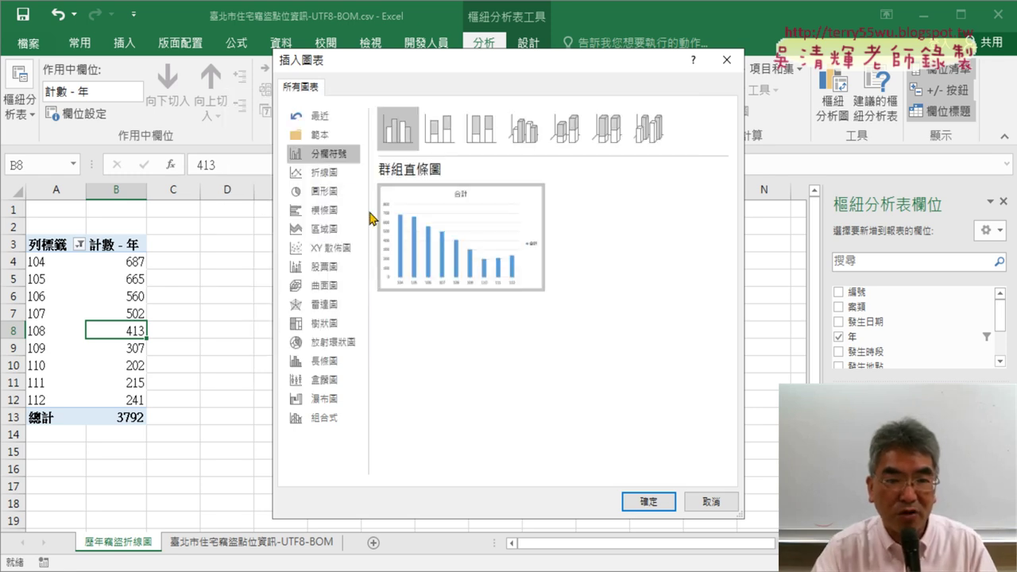
pyautogui.click(332, 183)
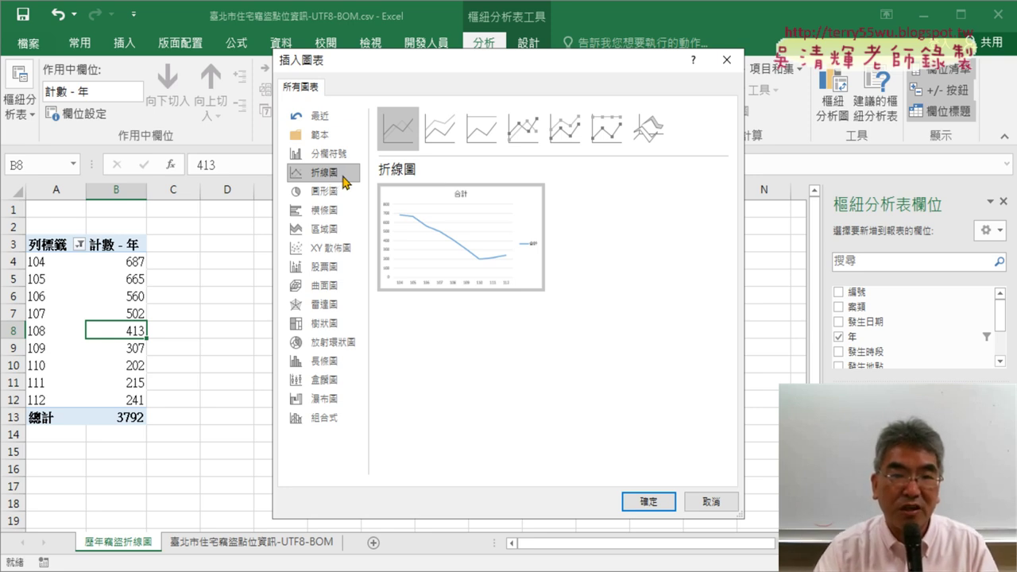
pyautogui.moveTo(410, 232)
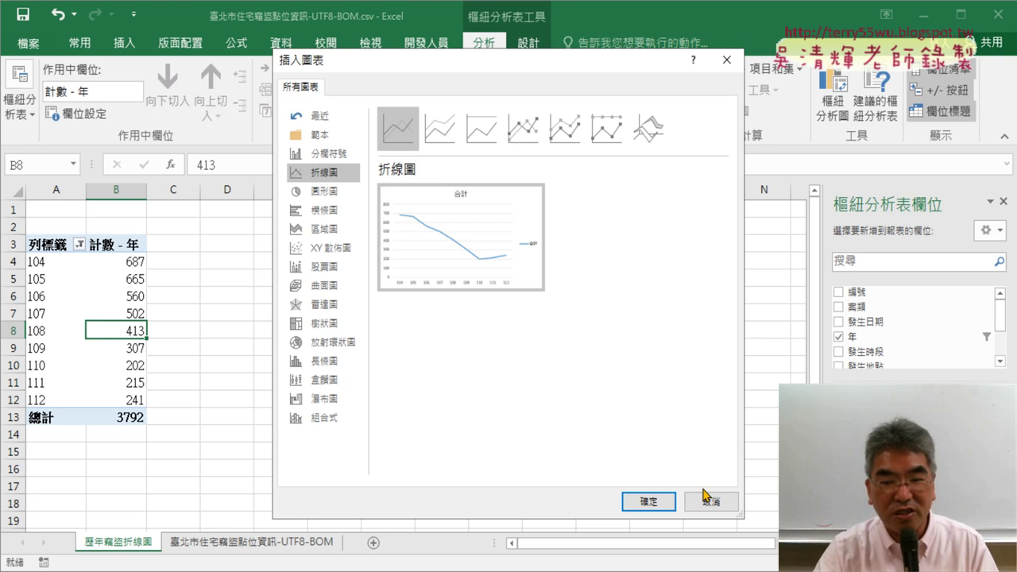
pyautogui.click(524, 137)
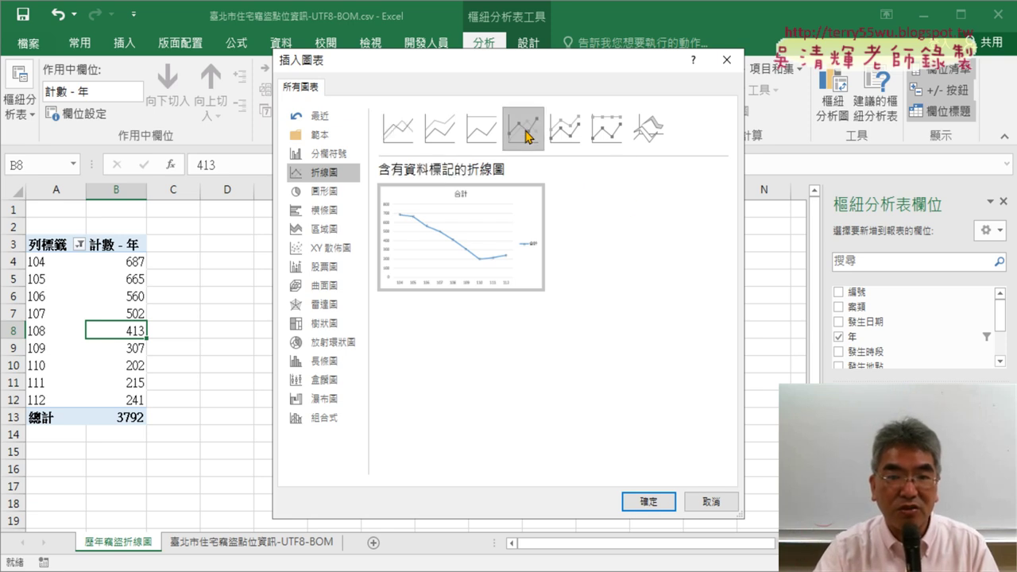
pyautogui.click(397, 134)
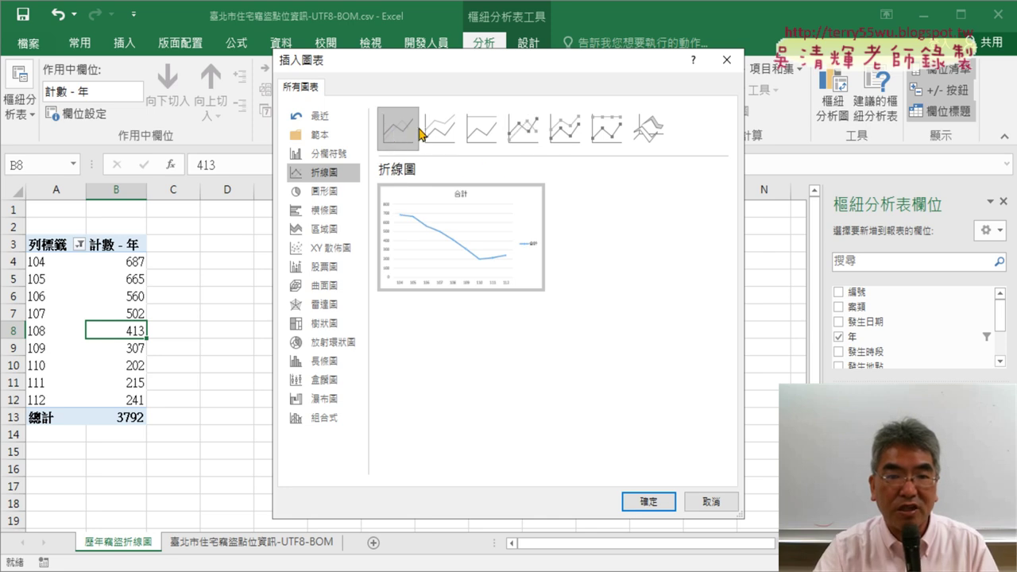
pyautogui.click(524, 132)
pyautogui.moveTo(489, 210)
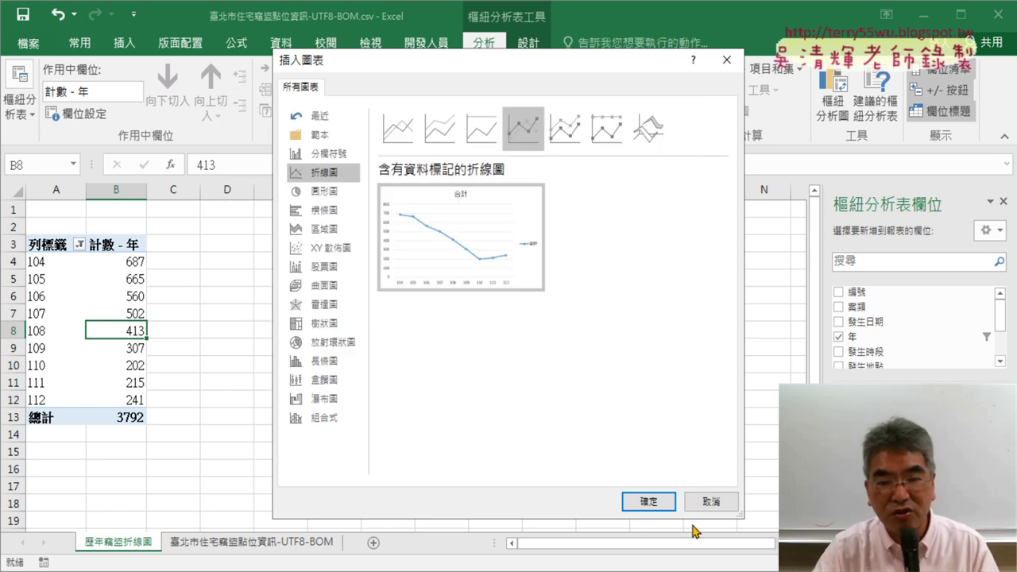
pyautogui.click(649, 502)
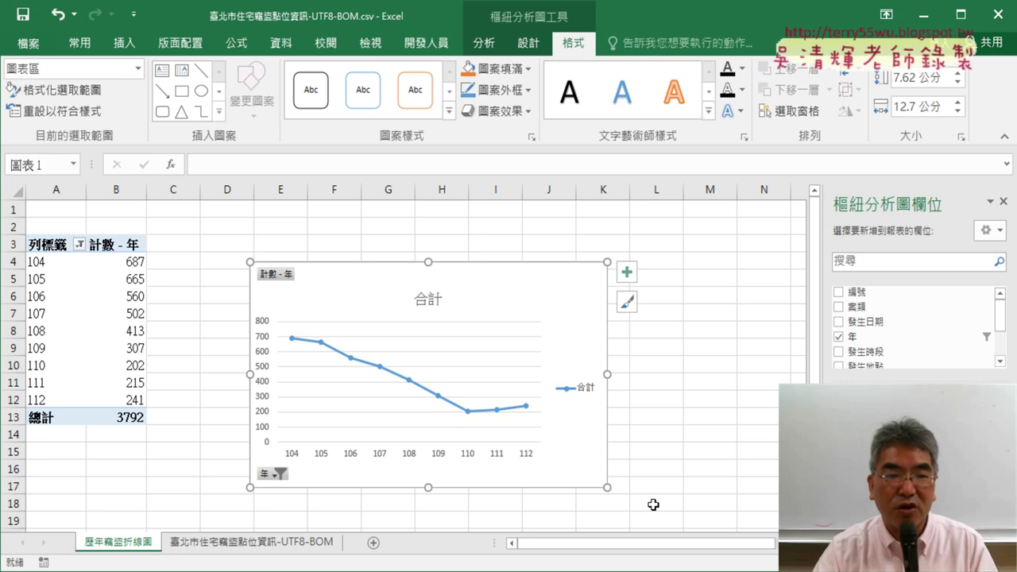
# Step: Move the chart beside the table, widen it to 19.1 cm, and replace title 合計 with 歷年竊盜折線圖
pyautogui.moveTo(363, 279); pyautogui.dragTo(315, 251)
pyautogui.moveTo(560, 347); pyautogui.dragTo(738, 346)
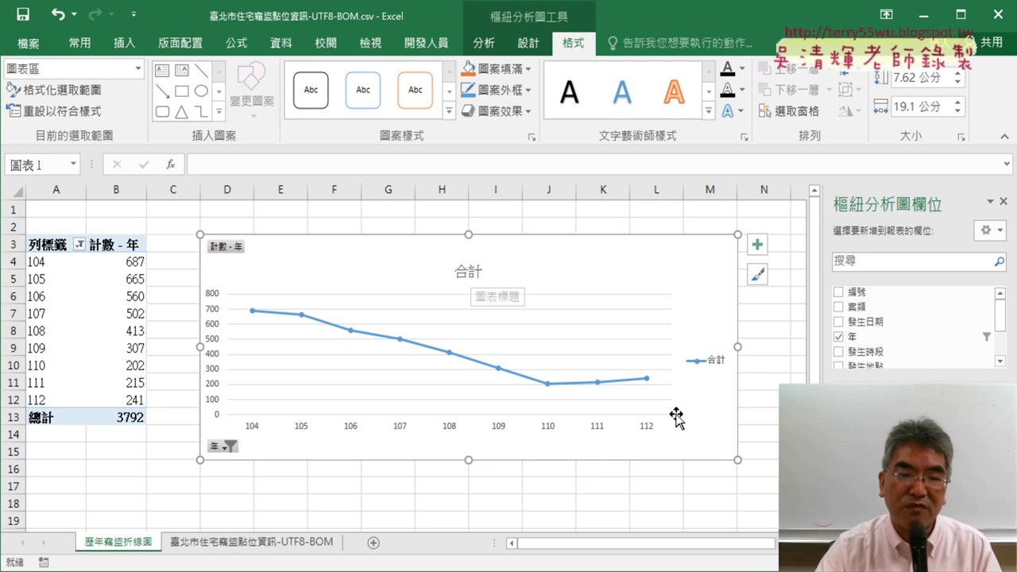
pyautogui.click(463, 273)
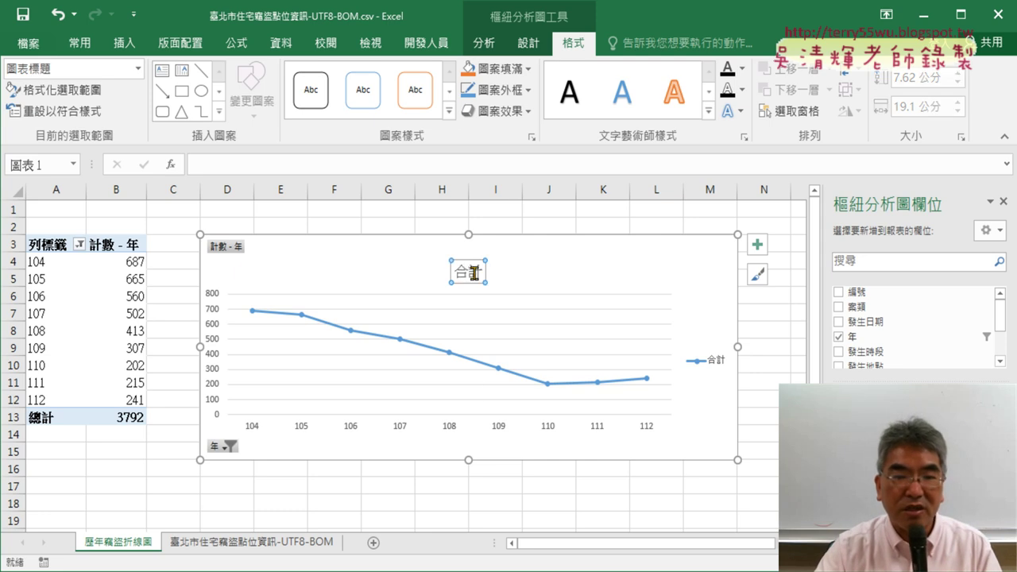
pyautogui.doubleClick(467, 273)
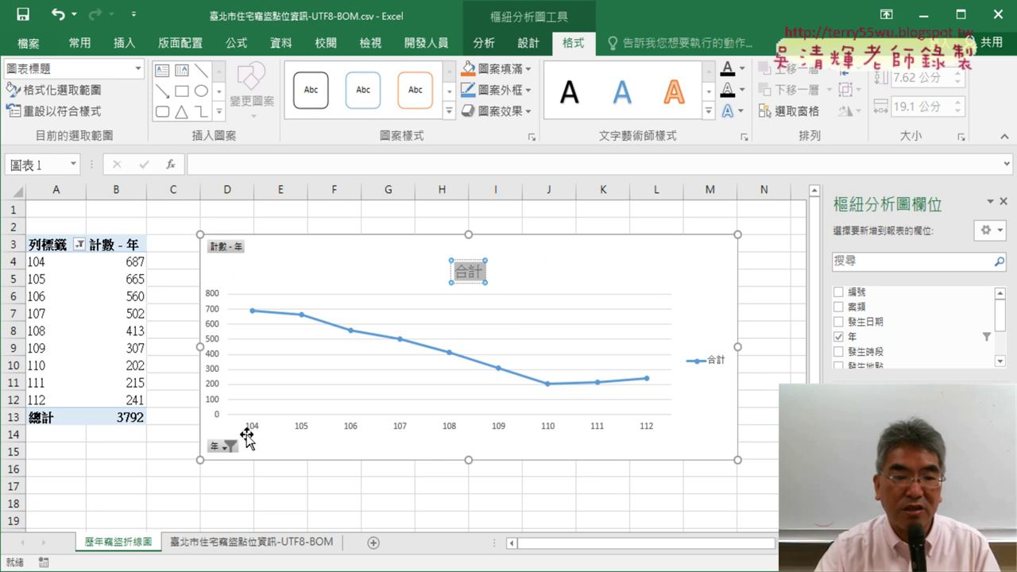
pyautogui.doubleClick(121, 545)
pyautogui.hotkey('ctrl', 'c')
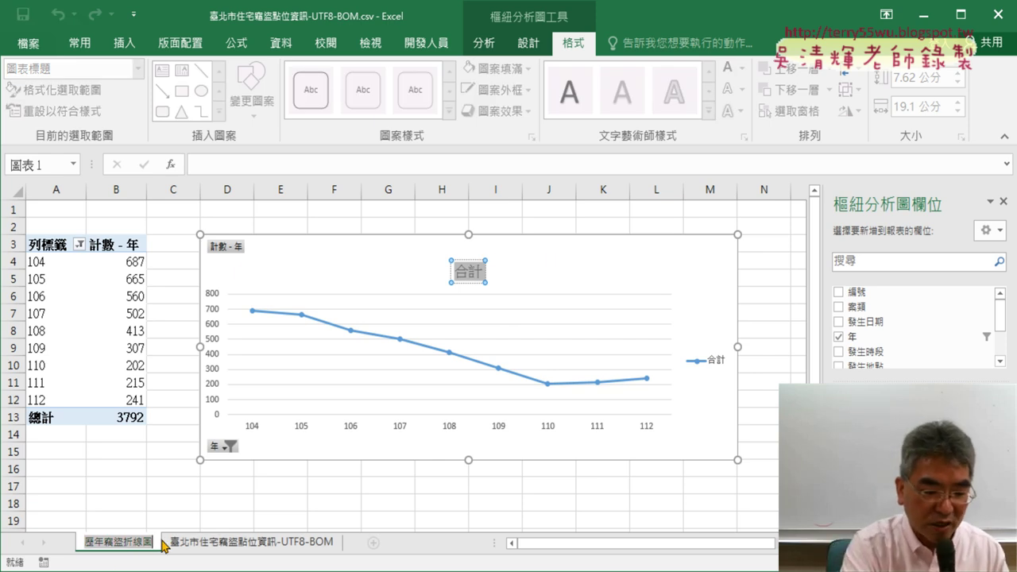
pyautogui.click(464, 271)
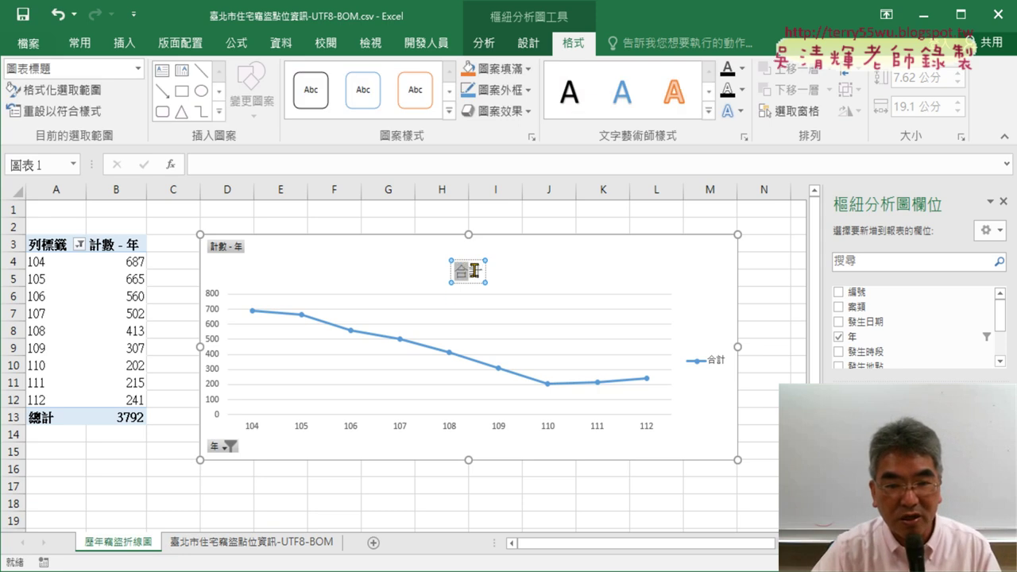
pyautogui.doubleClick(474, 270)
pyautogui.hotkey('ctrl', 'v')
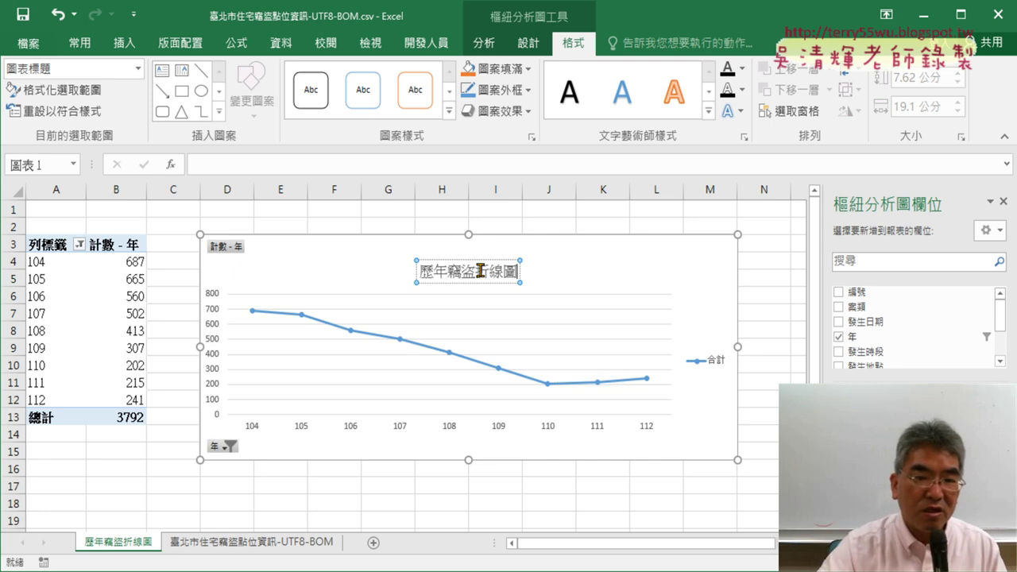
pyautogui.click(568, 274)
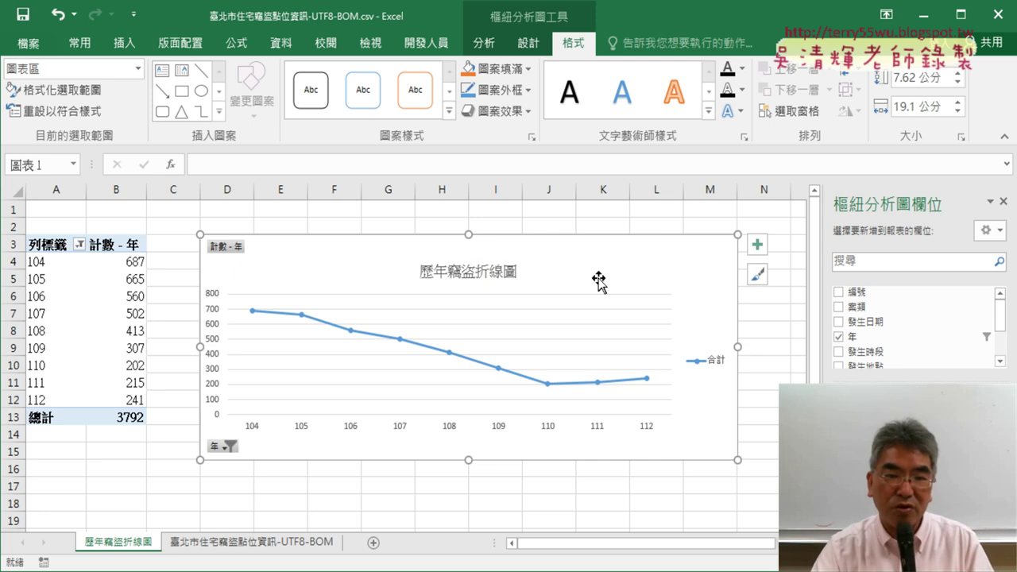
pyautogui.click(515, 274)
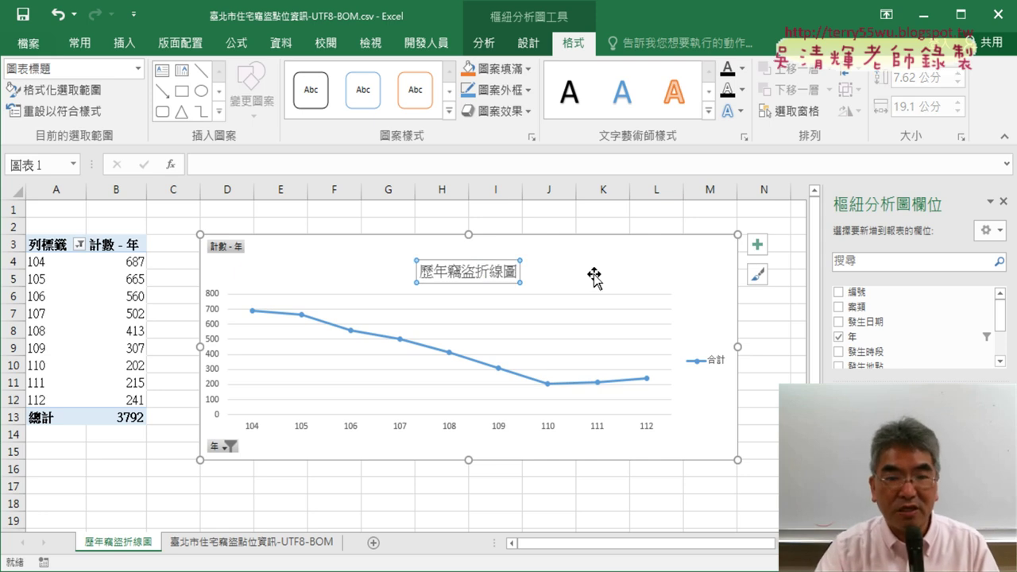
# Step: Format the 歷年竊盜折線圖 chart title in red, 18 pt, bold
pyautogui.click(71, 48)
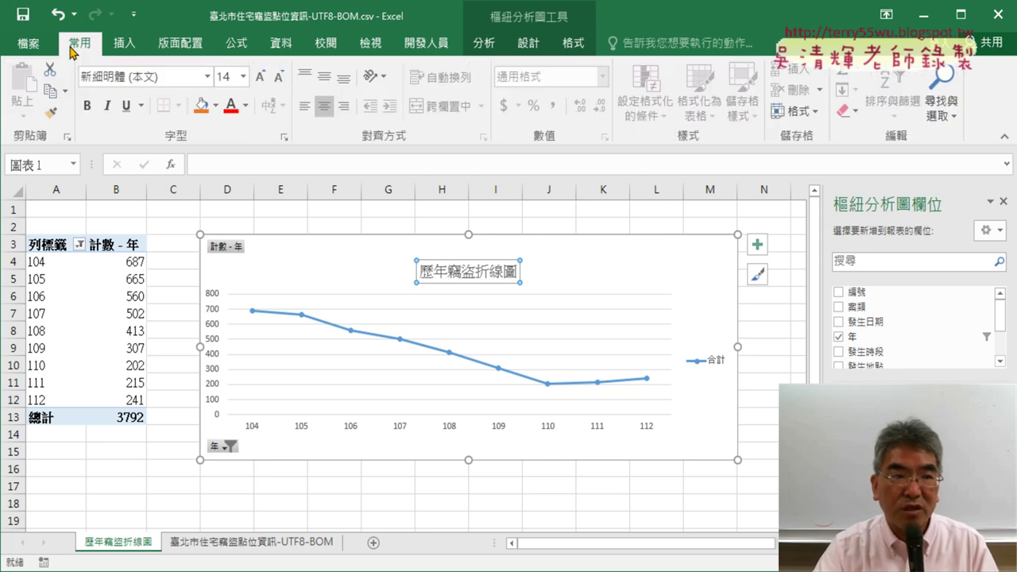
pyautogui.click(230, 107)
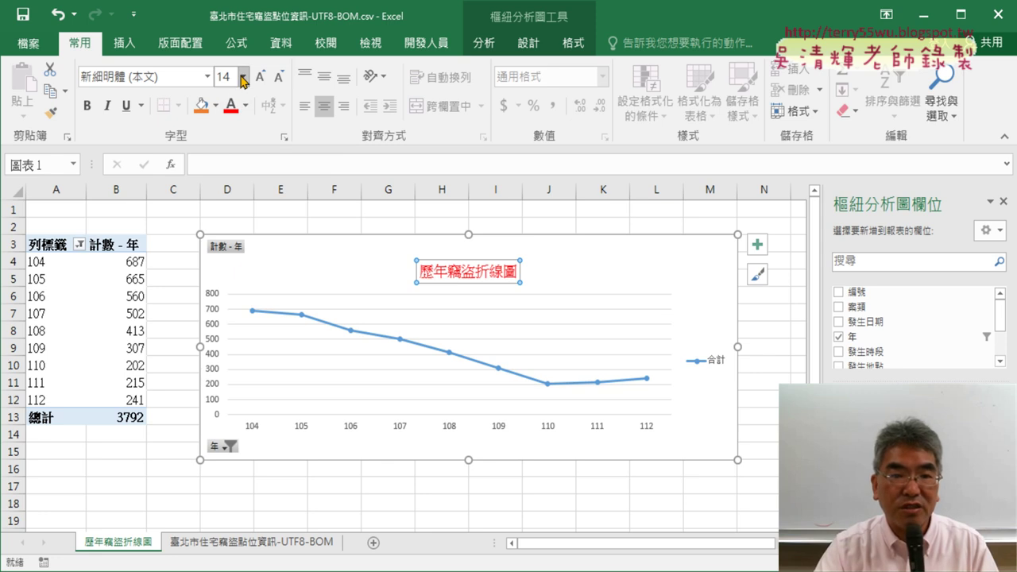
pyautogui.click(242, 76)
pyautogui.click(227, 216)
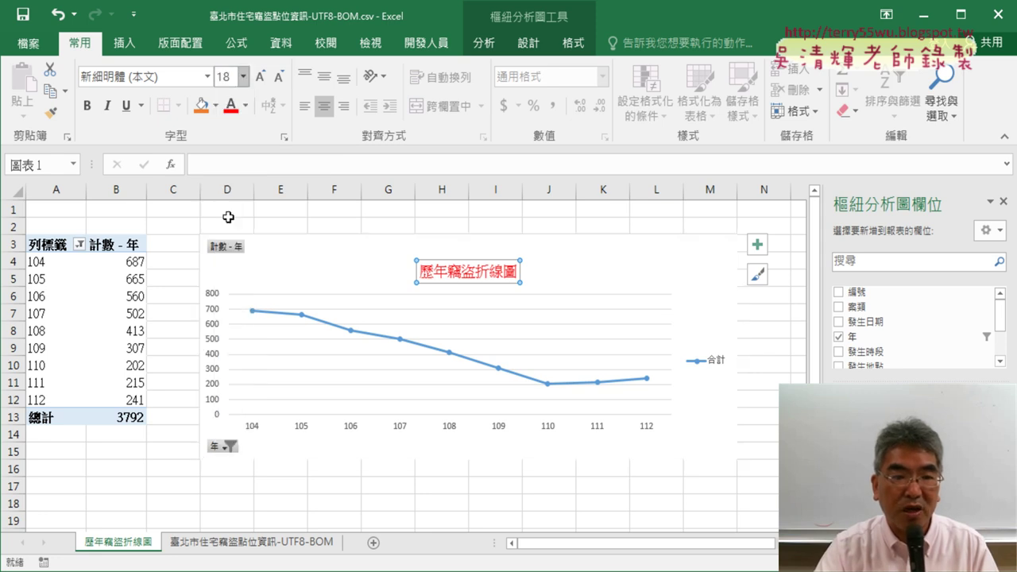
pyautogui.click(87, 105)
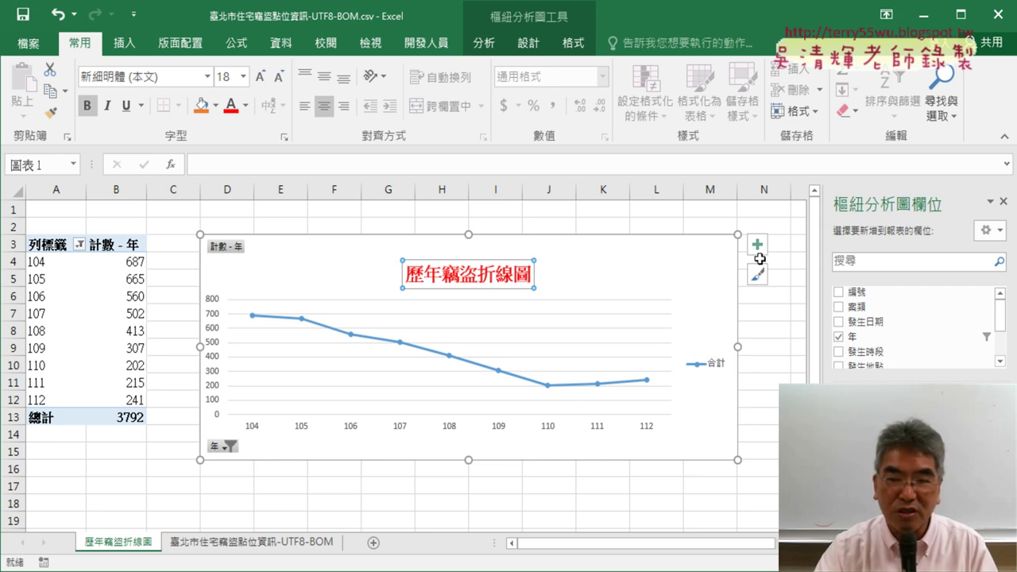
pyautogui.click(706, 365)
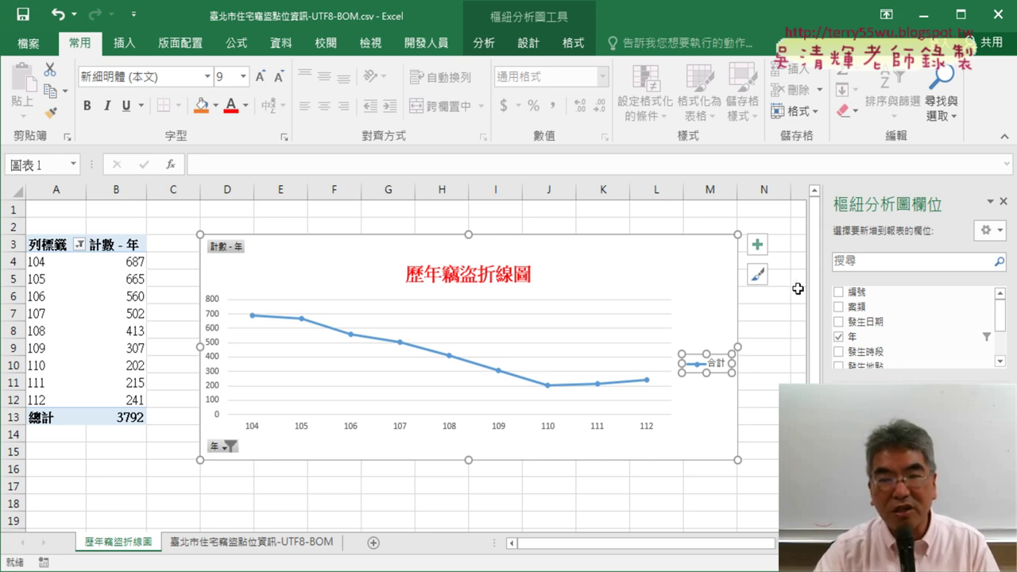
# Step: Show the Chart Elements list and annotate the Legend option for viewers
pyautogui.click(759, 246)
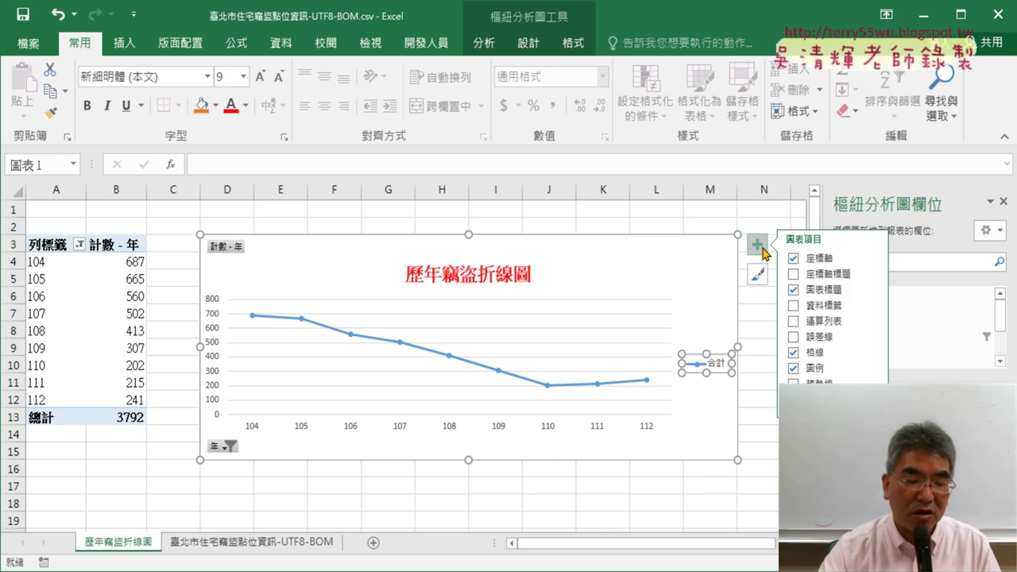
pyautogui.click(759, 246)
pyautogui.click(759, 246)
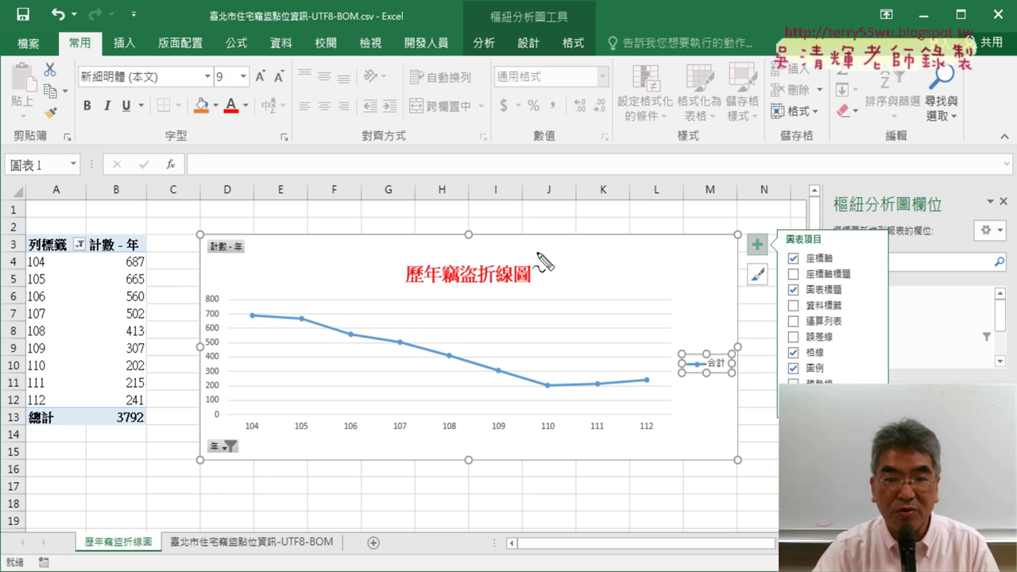
pyautogui.moveTo(787, 244); pyautogui.dragTo(821, 244)
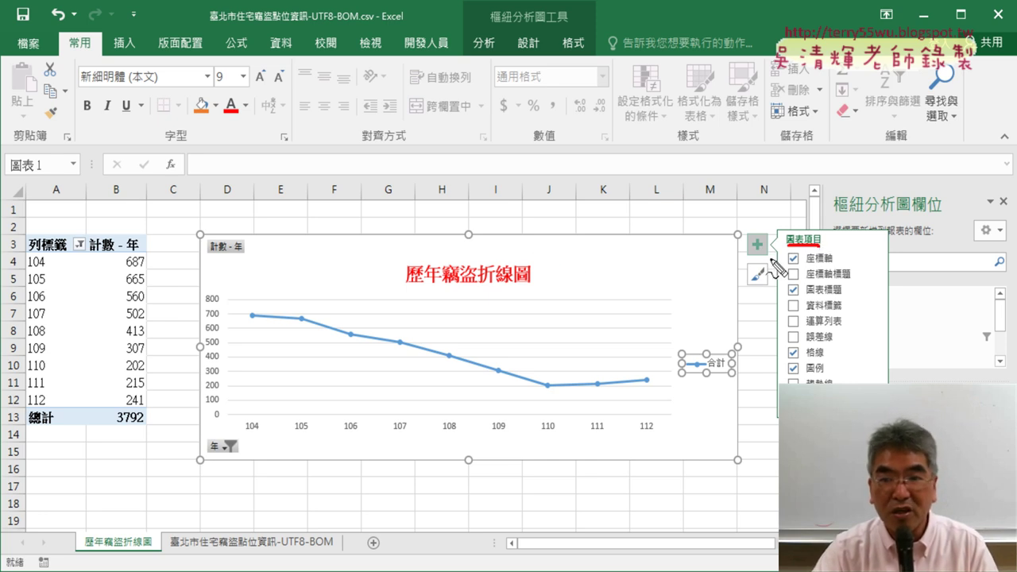
pyautogui.moveTo(740, 231); pyautogui.dragTo(747, 259)
pyautogui.moveTo(717, 382)
pyautogui.mouseDown()
pyautogui.moveTo(718, 346)
pyautogui.moveTo(720, 386)
pyautogui.mouseUp()
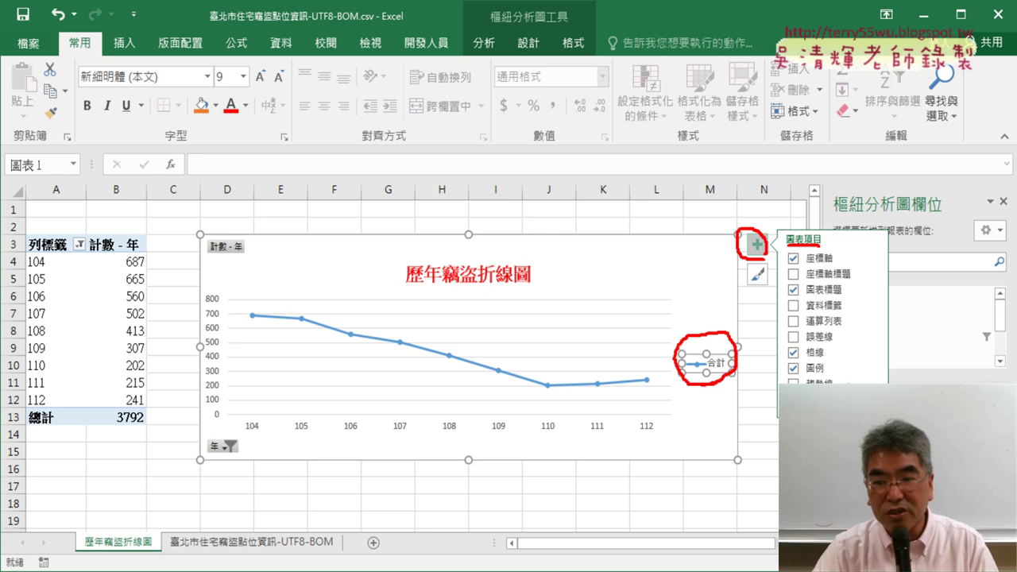
pyautogui.moveTo(781, 379); pyautogui.dragTo(838, 372)
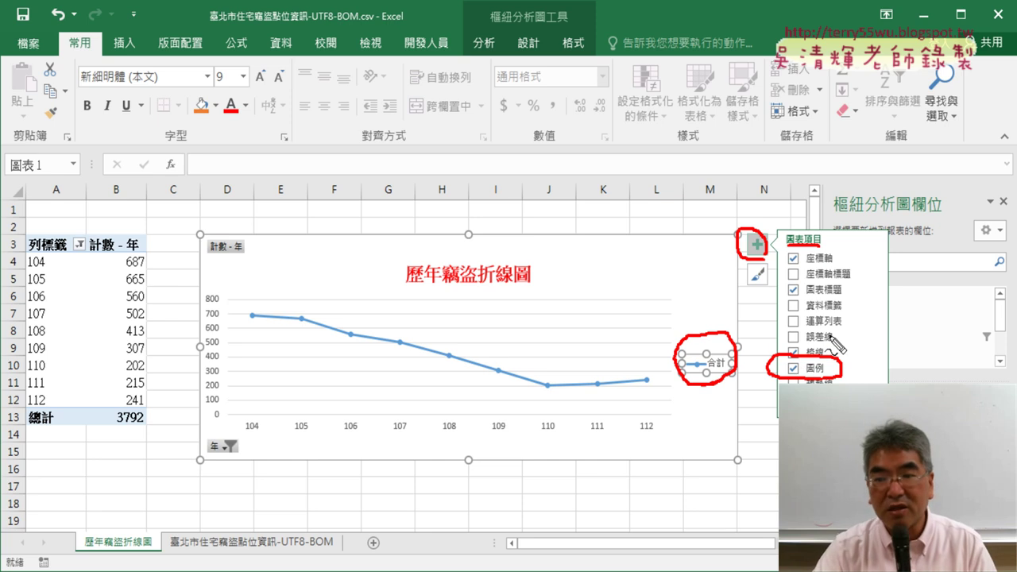
pyautogui.press('Escape')
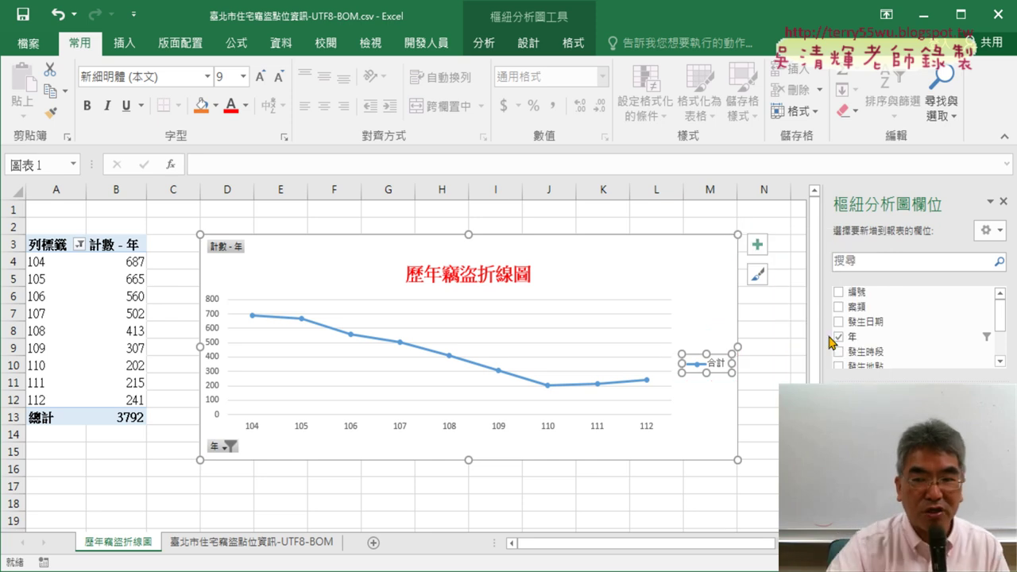
# Step: Uncheck Legend in Chart Elements and deselect the chart
pyautogui.click(756, 251)
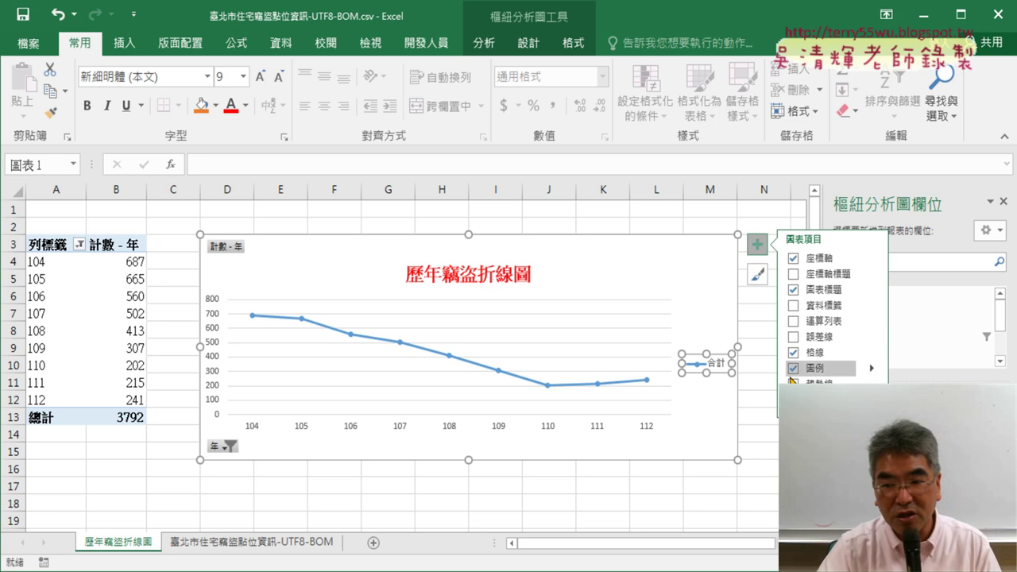
pyautogui.click(793, 369)
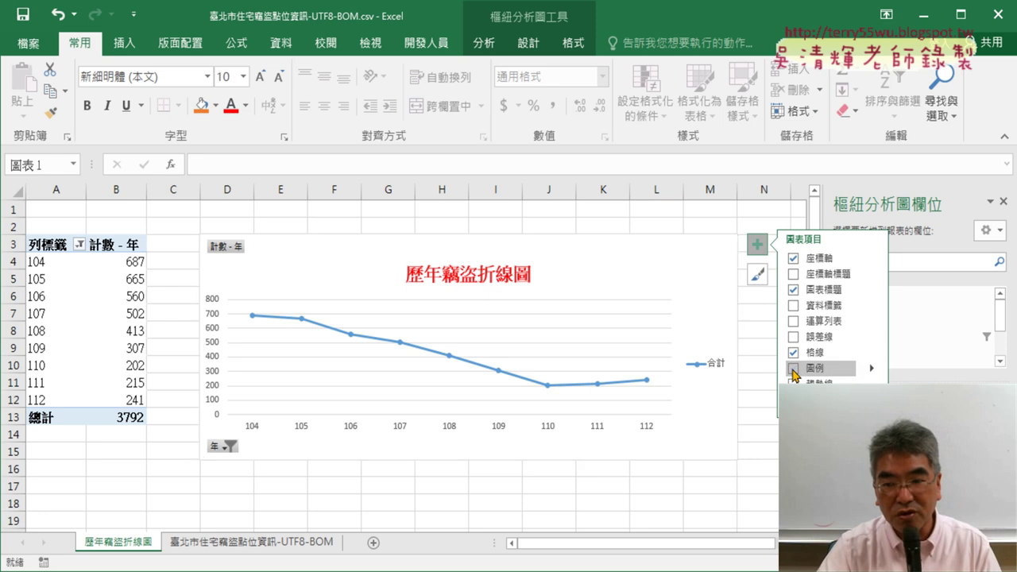
pyautogui.click(775, 486)
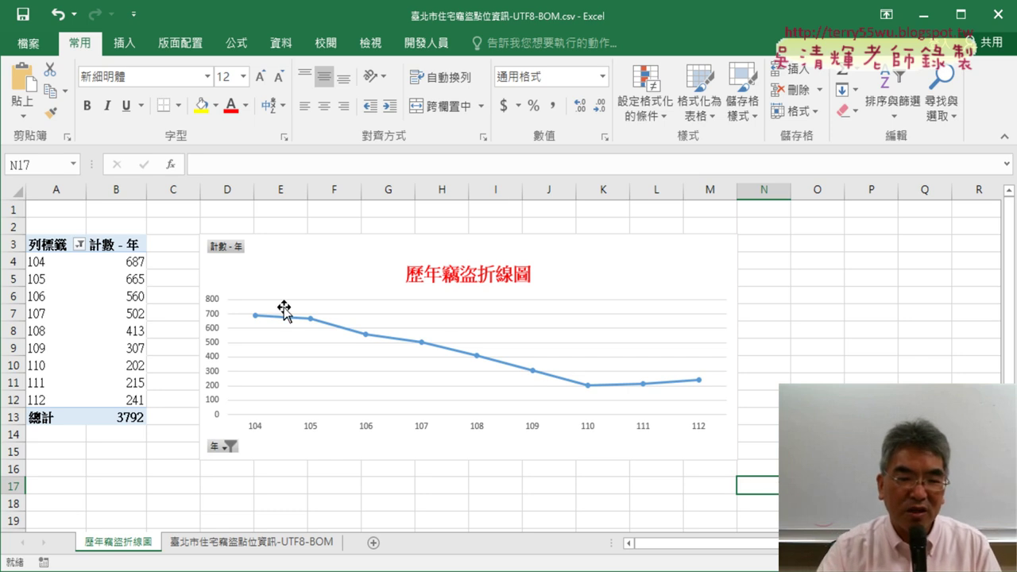
# Step: Read the chart's yearly data point values, from 687 in 104 down to 202 in 110
pyautogui.moveTo(255, 317)
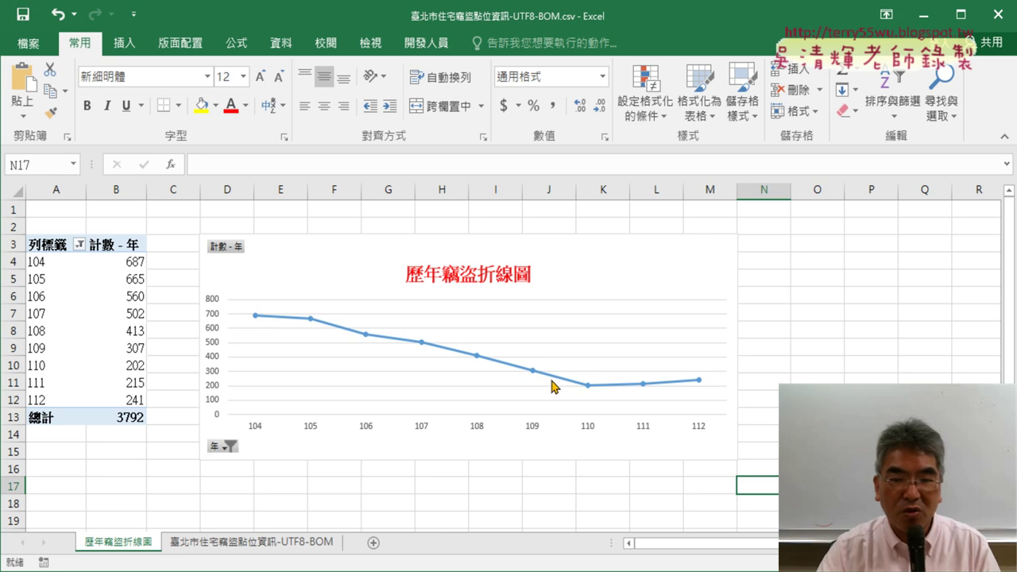
pyautogui.moveTo(592, 388)
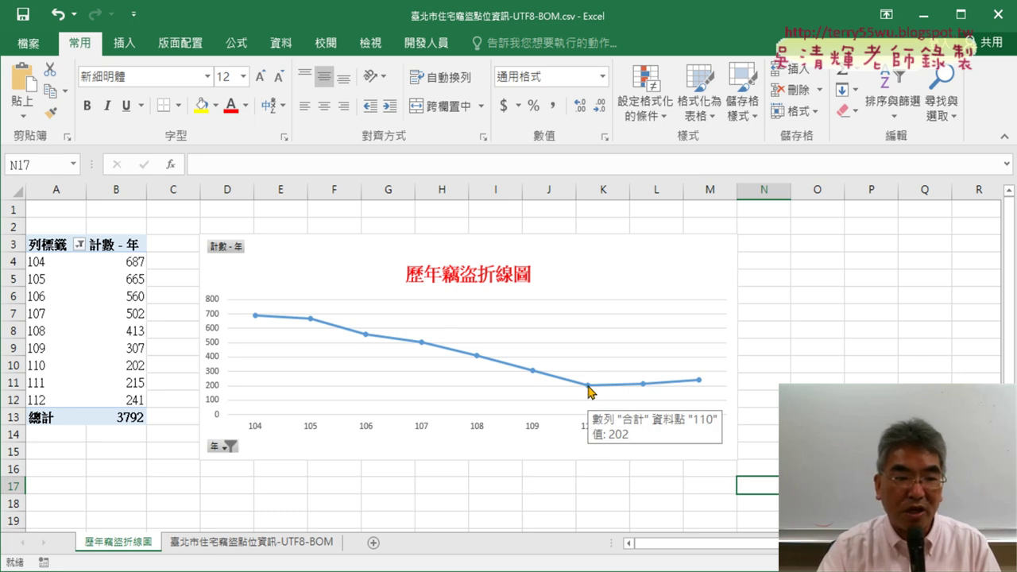
pyautogui.moveTo(641, 389)
pyautogui.moveTo(698, 382)
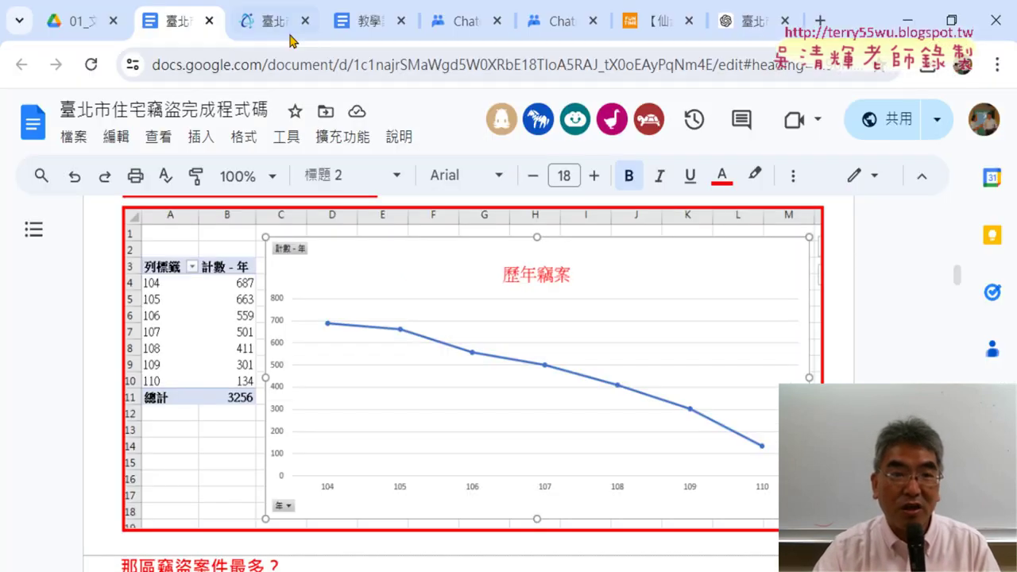
# Step: On the data.gov.tw dataset page, highlight the provider 臺北市政府警察局刑事警察大隊
pyautogui.click(273, 24)
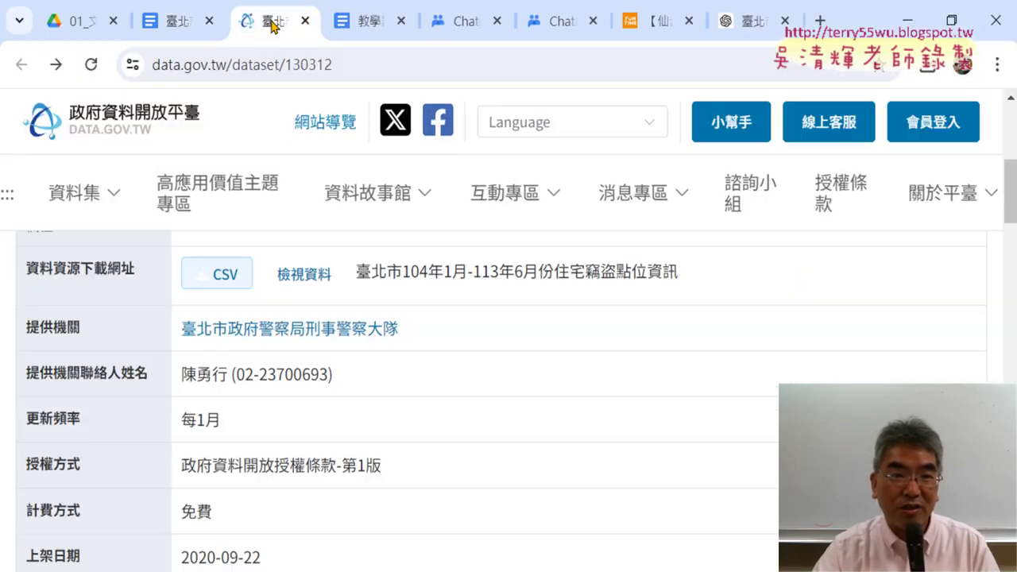
pyautogui.moveTo(426, 334); pyautogui.dragTo(181, 329)
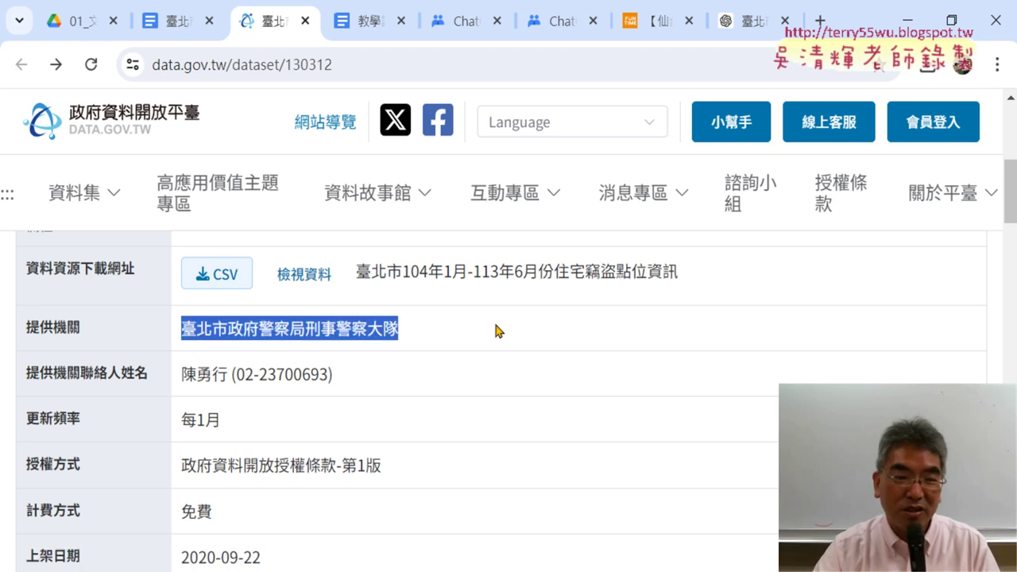
pyautogui.scroll(-5, 540, 342)
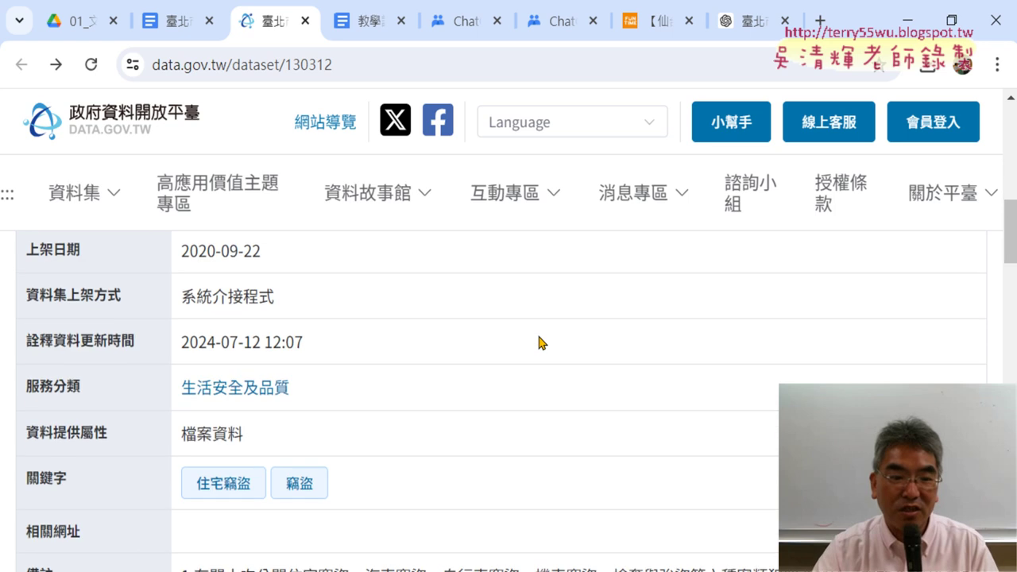
pyautogui.scroll(-5, 540, 343)
pyautogui.scroll(-3, 540, 343)
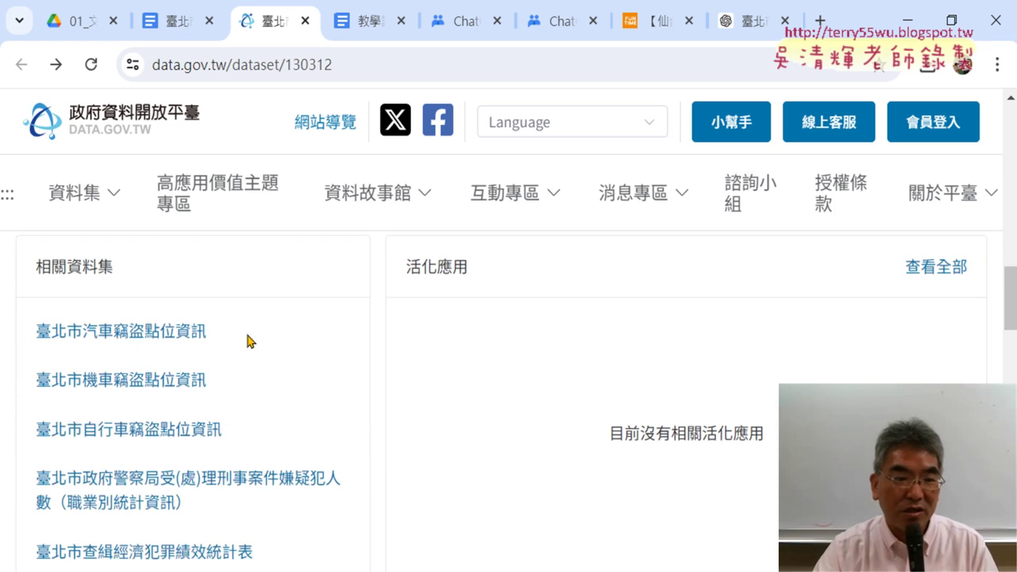
# Step: Highlight the related datasets 臺北市汽車竊盜點位資訊 and 臺北市機車竊盜點位資訊, then clear the highlight
pyautogui.moveTo(246, 341); pyautogui.dragTo(47, 337)
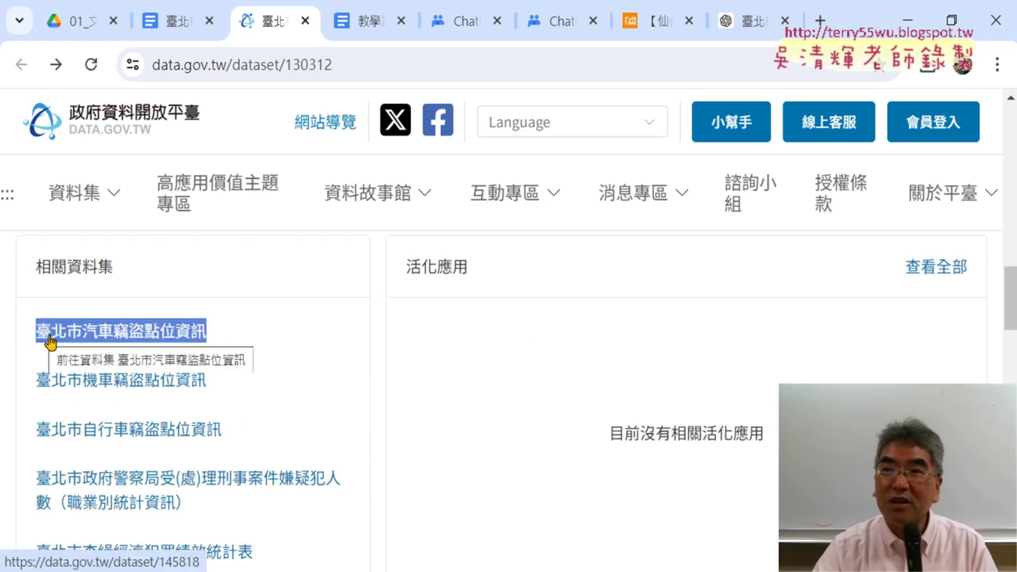
pyautogui.moveTo(239, 382); pyautogui.dragTo(35, 379)
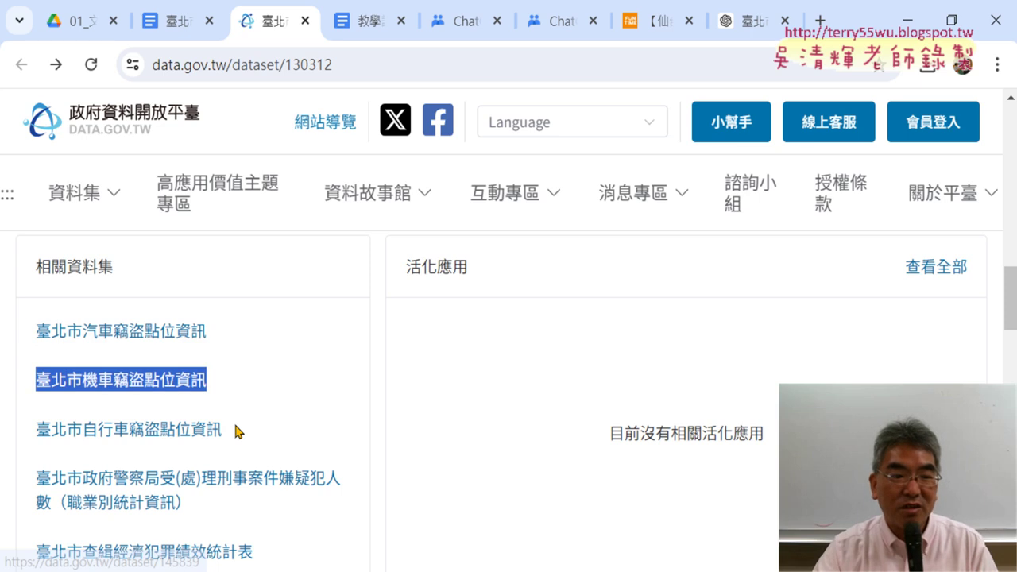
pyautogui.moveTo(236, 430); pyautogui.dragTo(38, 428)
pyautogui.scroll(-3, 329, 435)
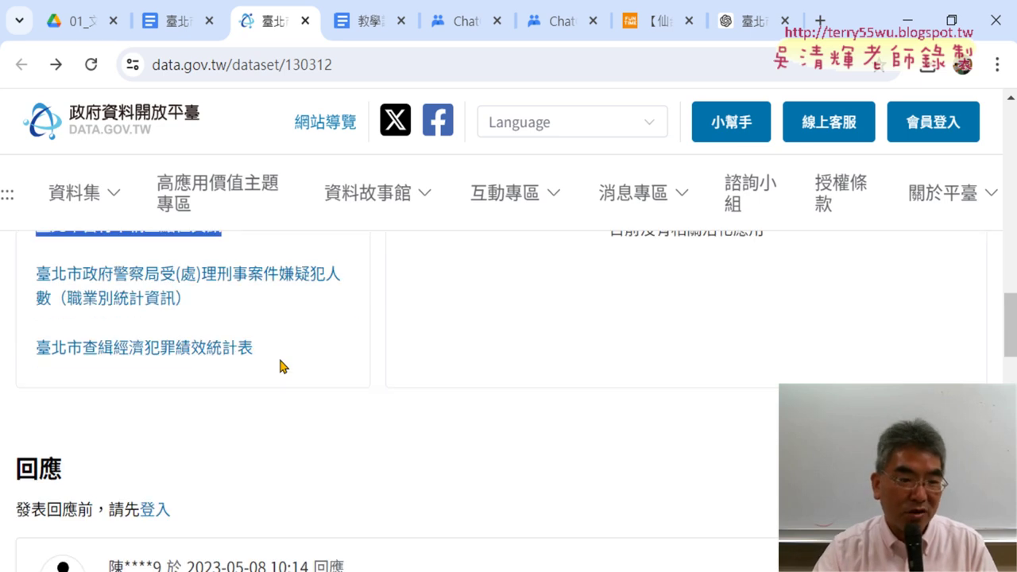
pyautogui.scroll(4, 324, 361)
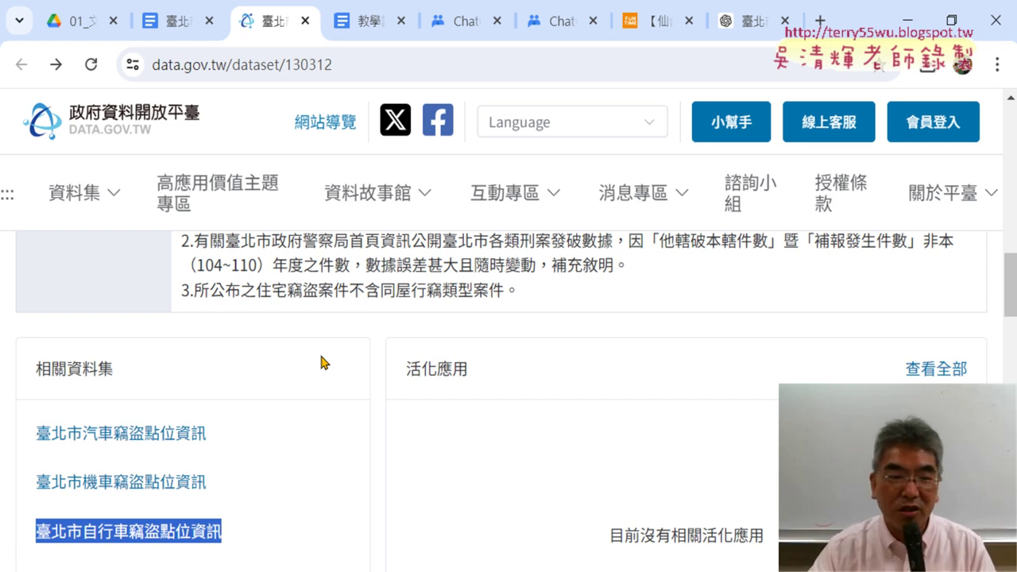
pyautogui.click(326, 357)
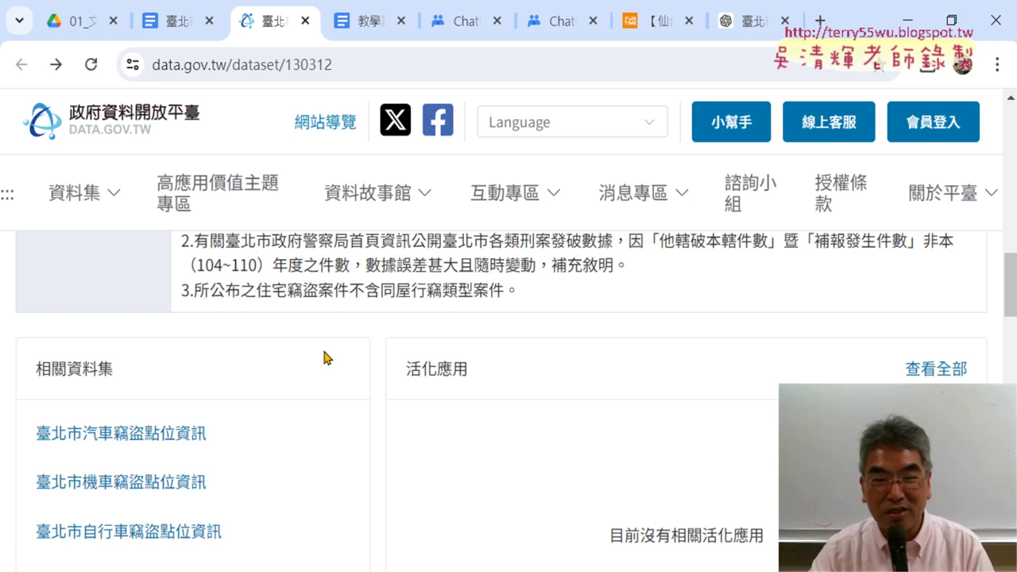
# Step: Scroll back to the top of the page and minimize Chrome to return to Excel
pyautogui.scroll(5, 325, 358)
pyautogui.scroll(1, 326, 358)
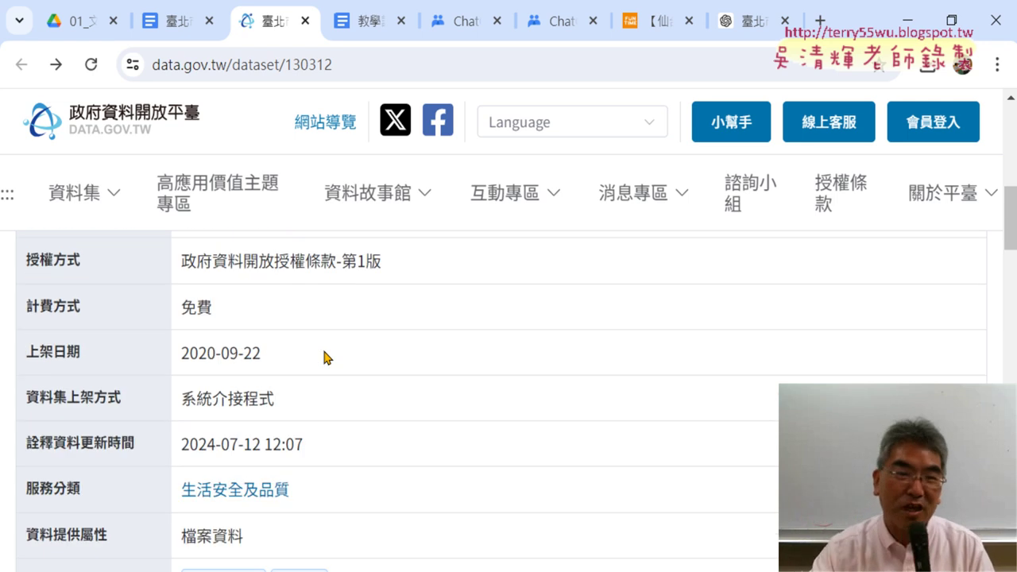
pyautogui.scroll(4, 326, 358)
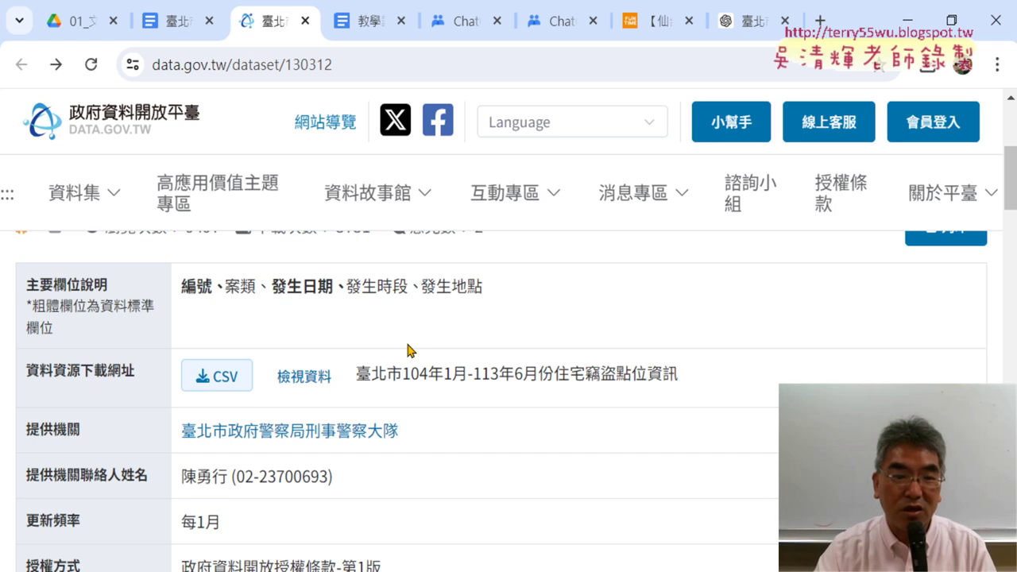
pyautogui.click(907, 19)
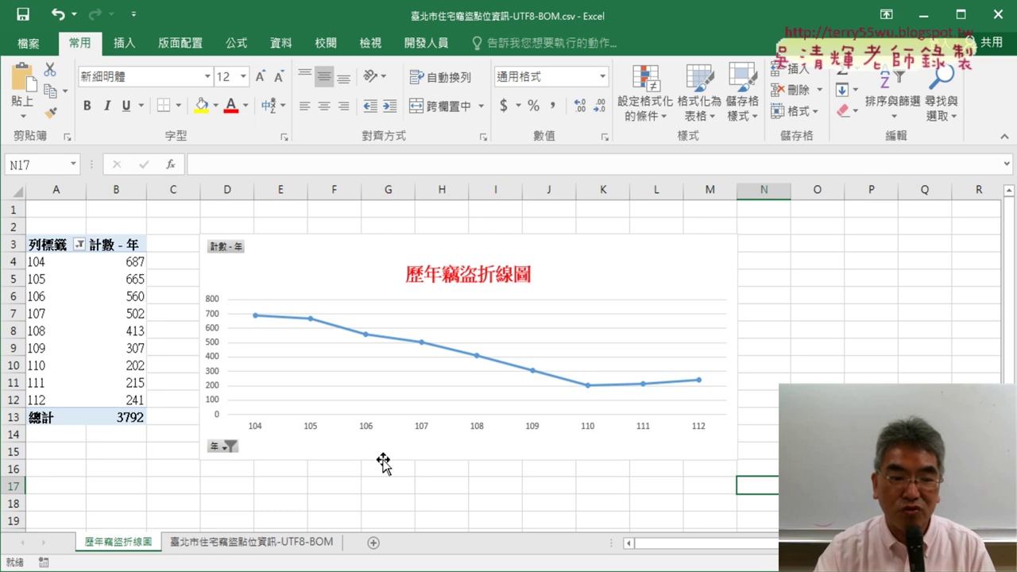
# Step: Select district column G and street column H on the raw data sheet, then switch to Google Docs
pyautogui.click(279, 548)
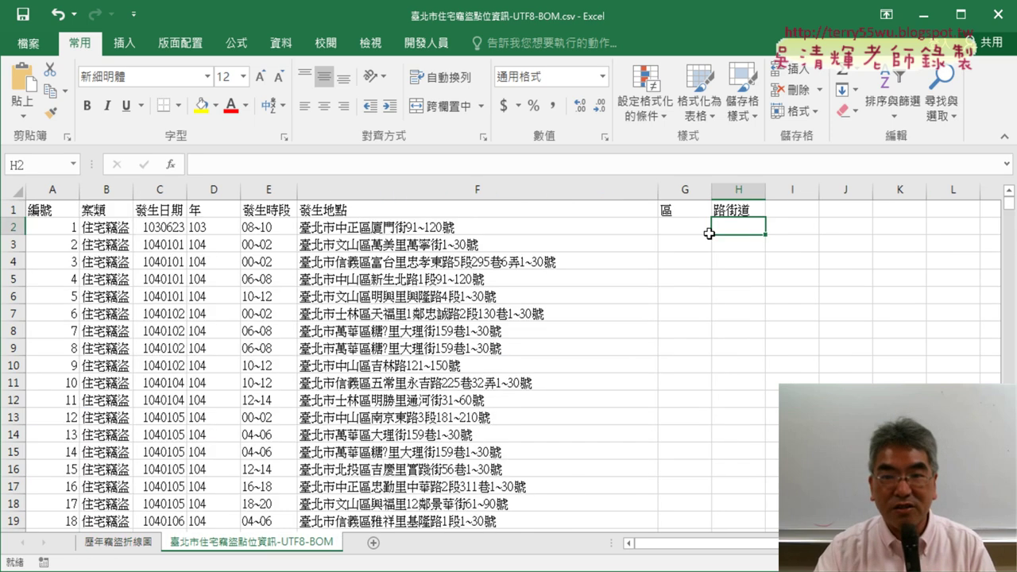
pyautogui.click(688, 189)
pyautogui.click(741, 190)
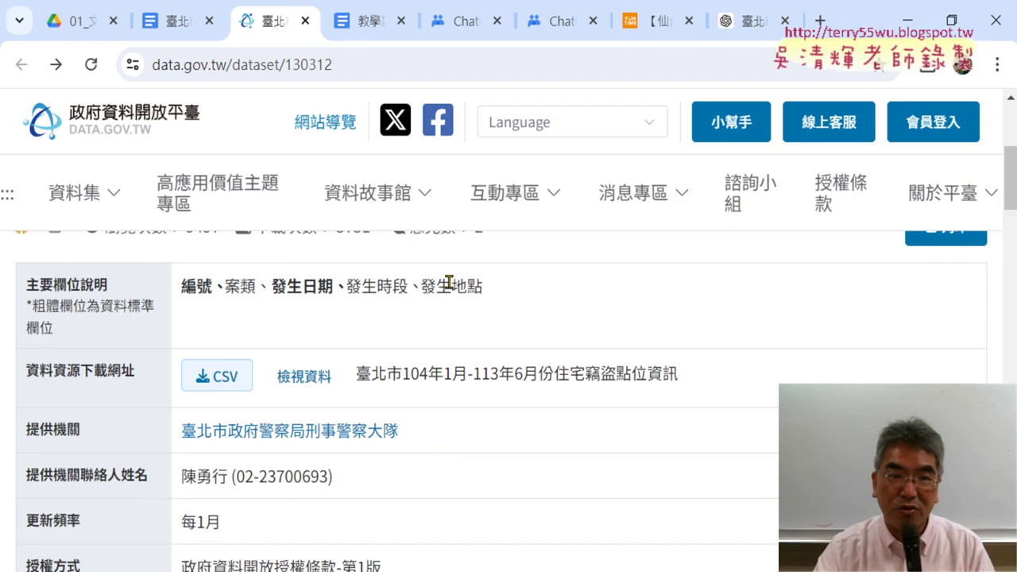
pyautogui.click(179, 20)
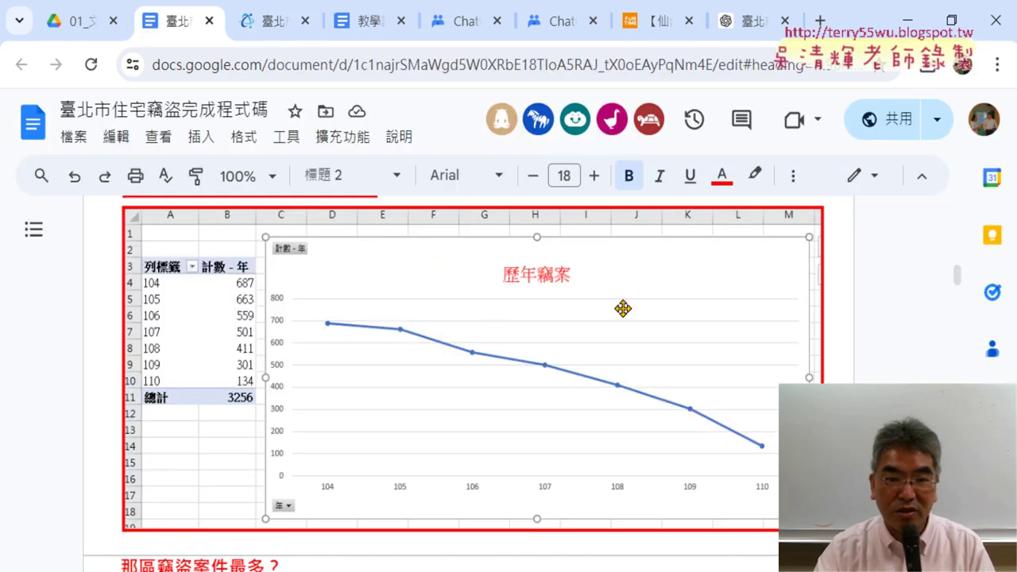
pyautogui.scroll(-2, 623, 309)
pyautogui.scroll(-3, 606, 318)
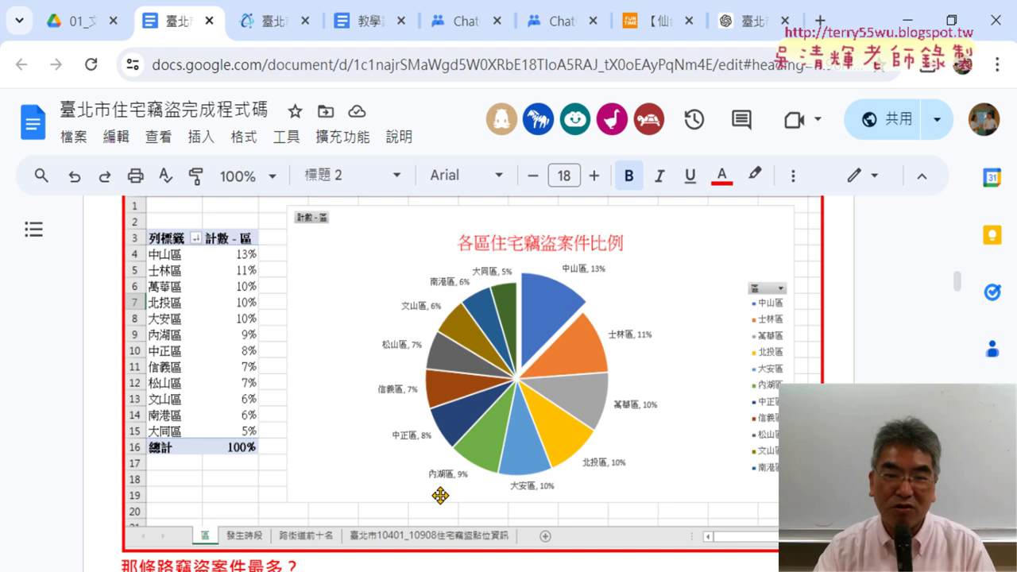
pyautogui.scroll(-3, 440, 496)
pyautogui.scroll(-2, 440, 496)
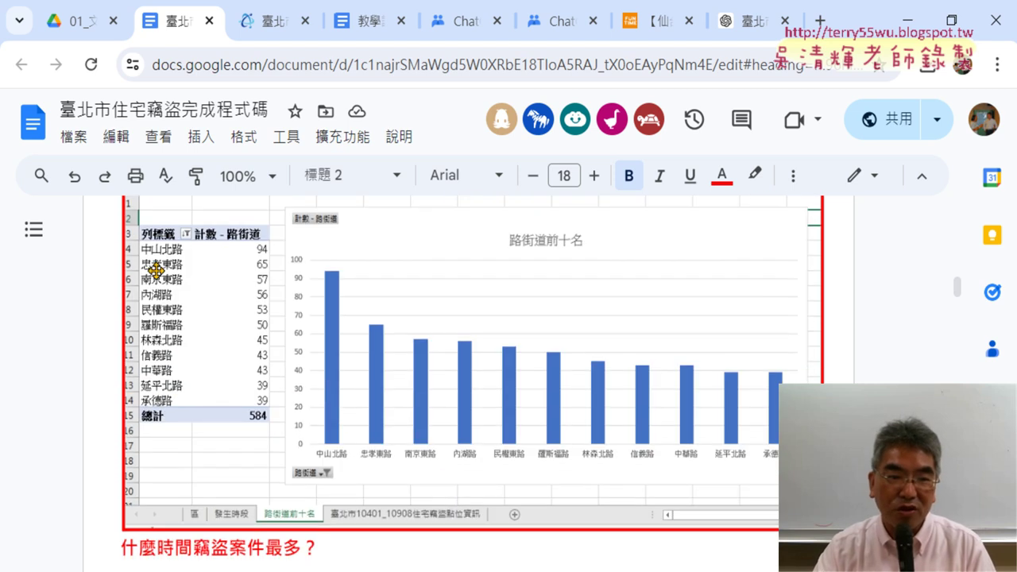